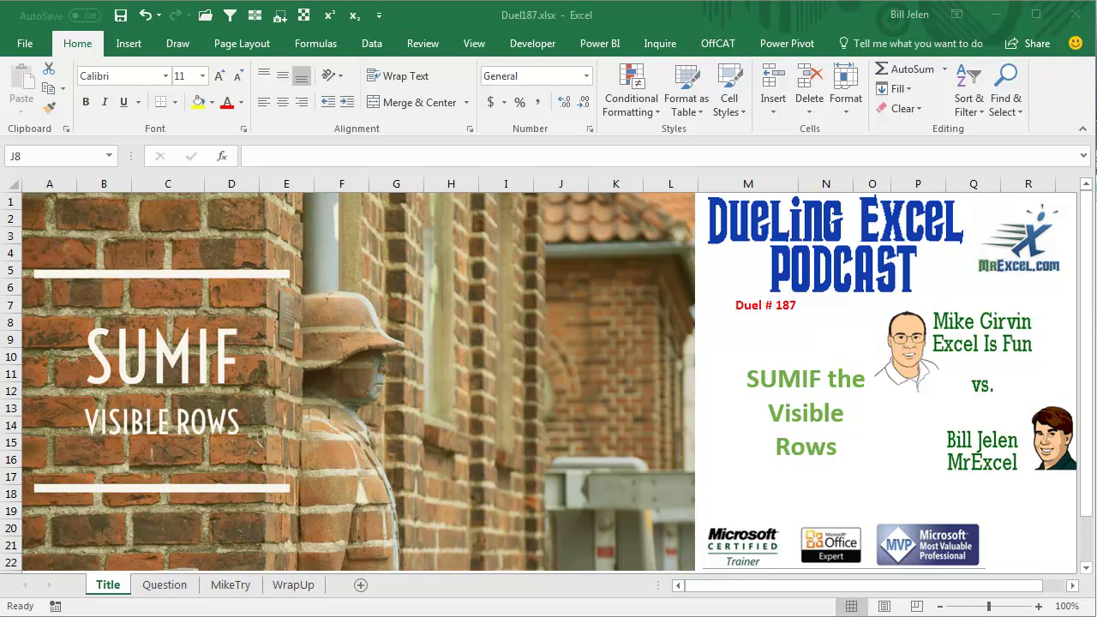
On the Question sheet, filter the data set to show only the rows with Cat B.
left_click(164, 584)
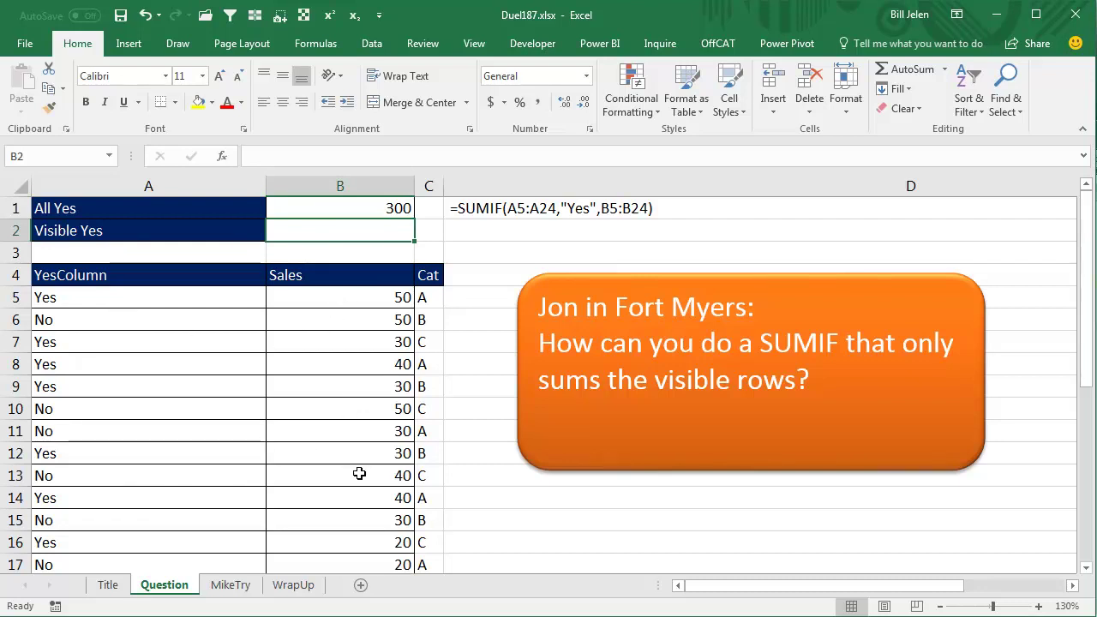
left_click(432, 323)
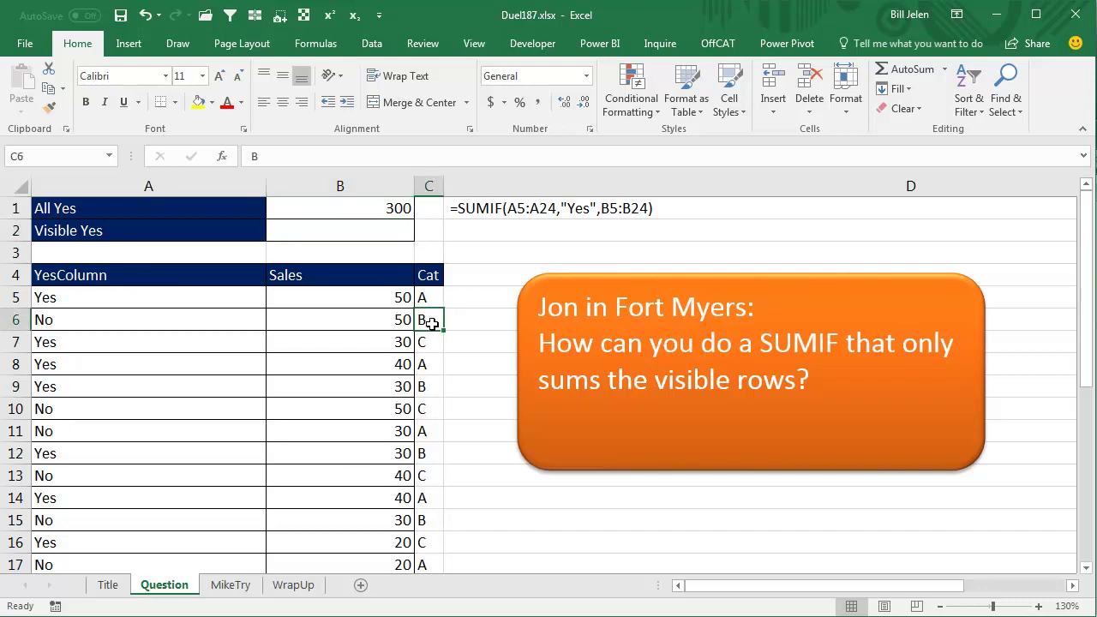
left_click(372, 44)
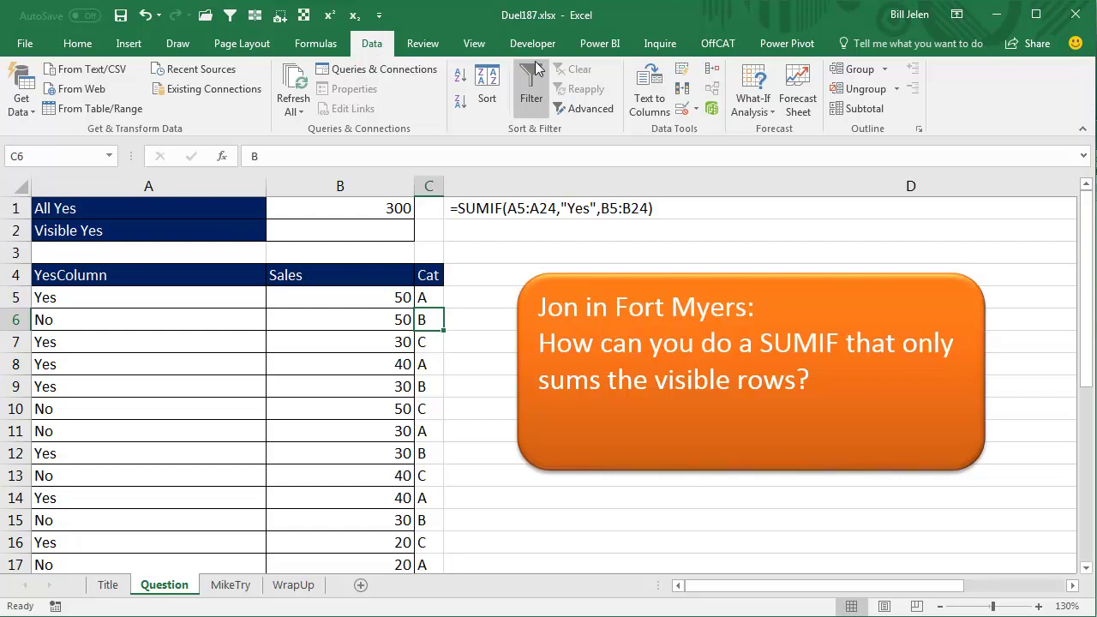
left_click(230, 15)
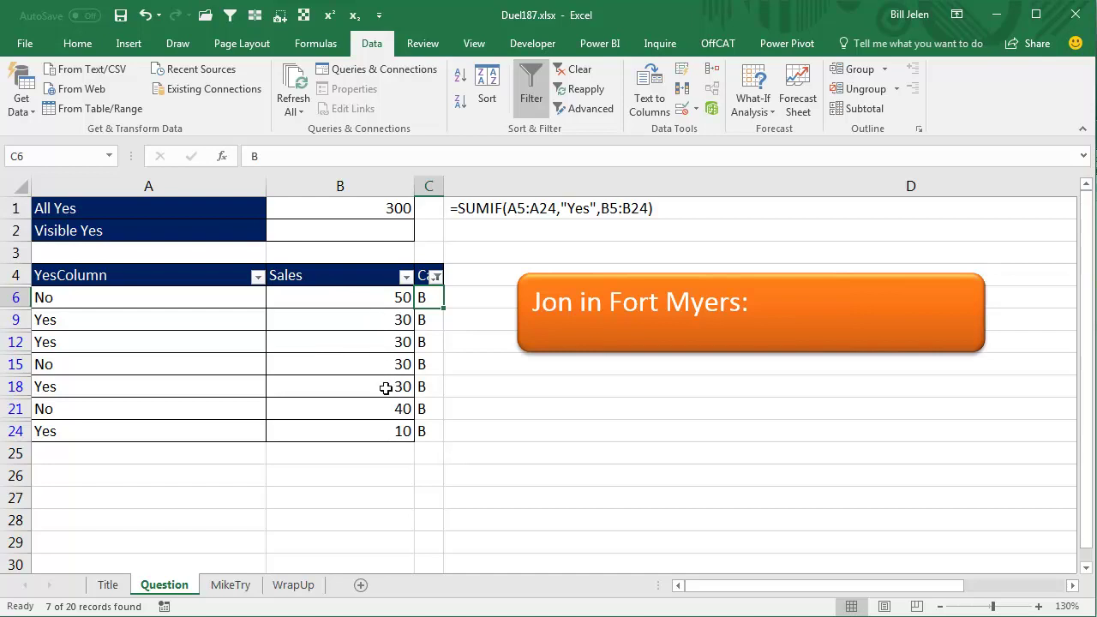
Check the sum of the Sales amounts in the visible Yes rows, and remove the filter.
left_click(394, 320)
left_click(381, 346, "ctrl")
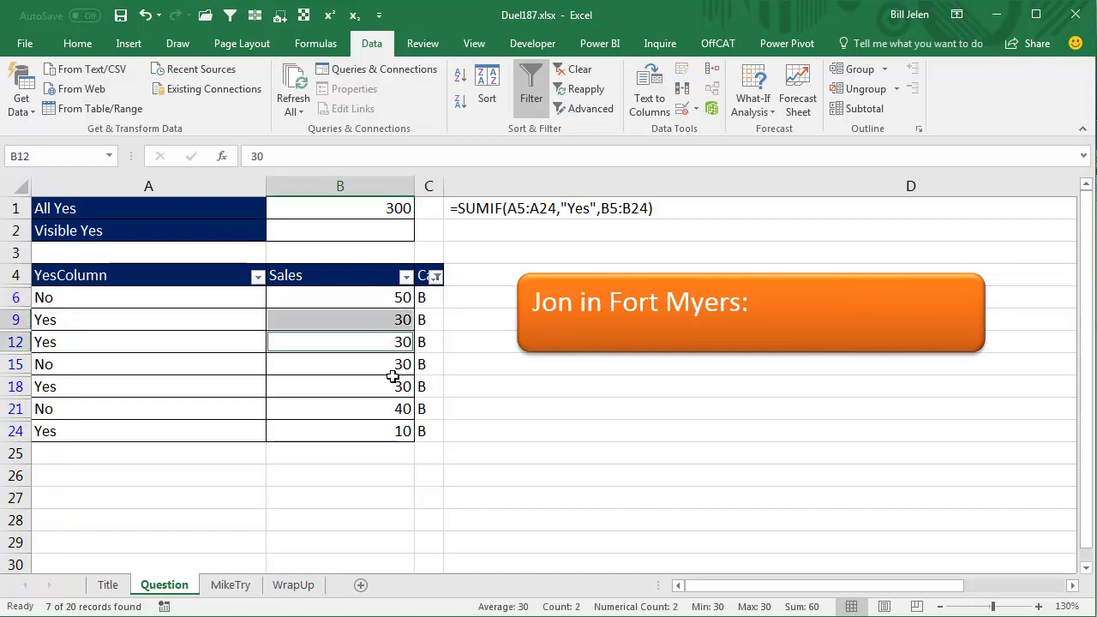
left_click(397, 386, "ctrl")
left_click(399, 431, "ctrl")
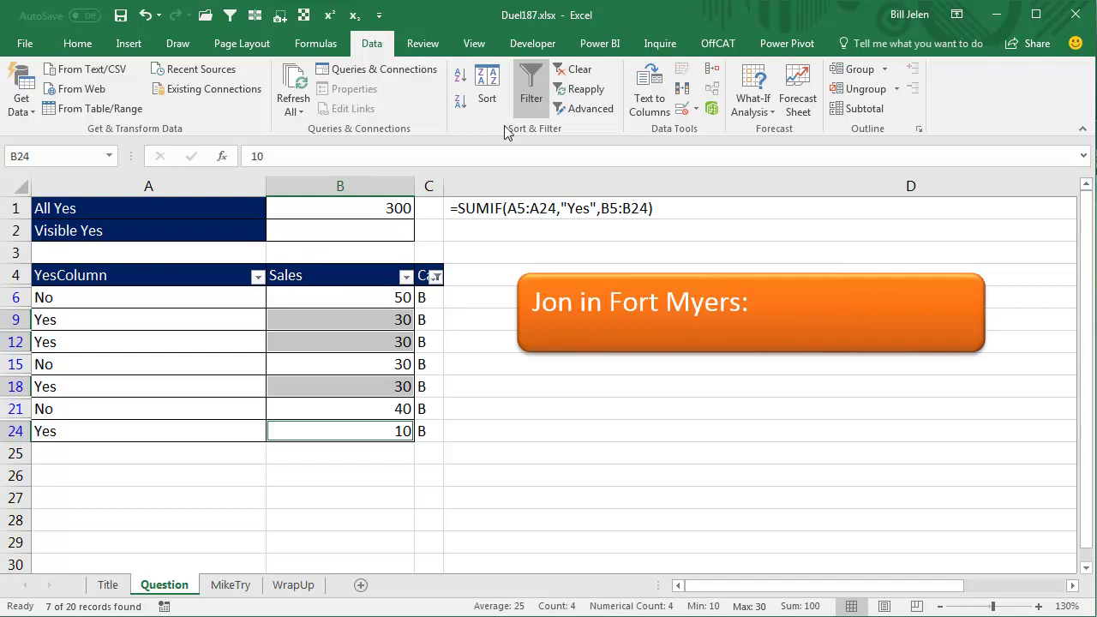
left_click(531, 78)
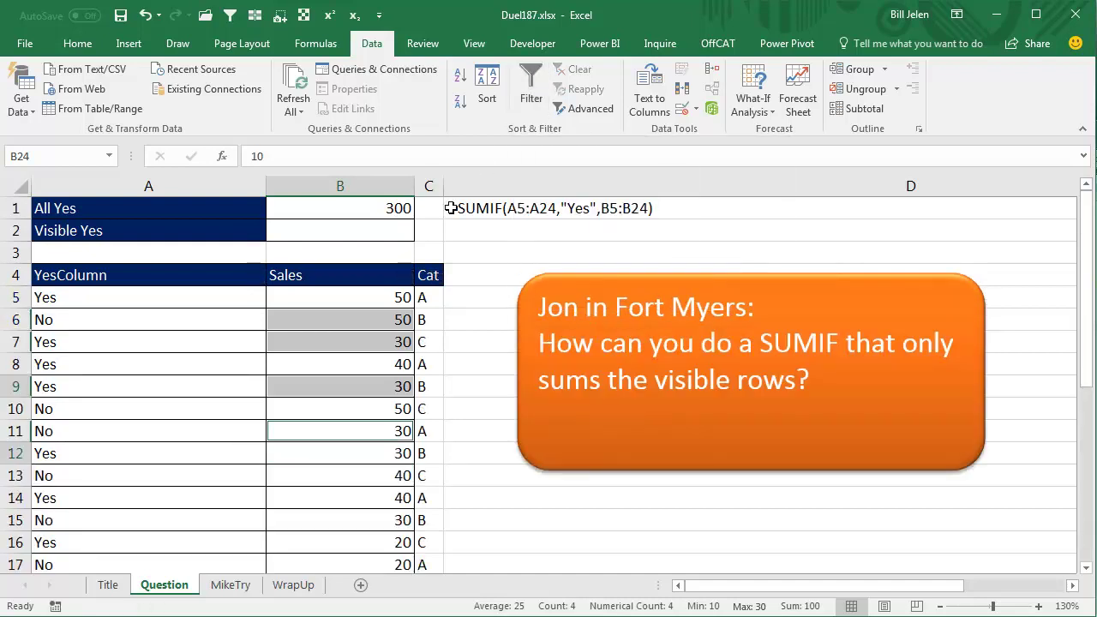
Start an AGGREGATE formula in the Visible Yes cell B2 with function 9 - SUM.
left_click(360, 226)
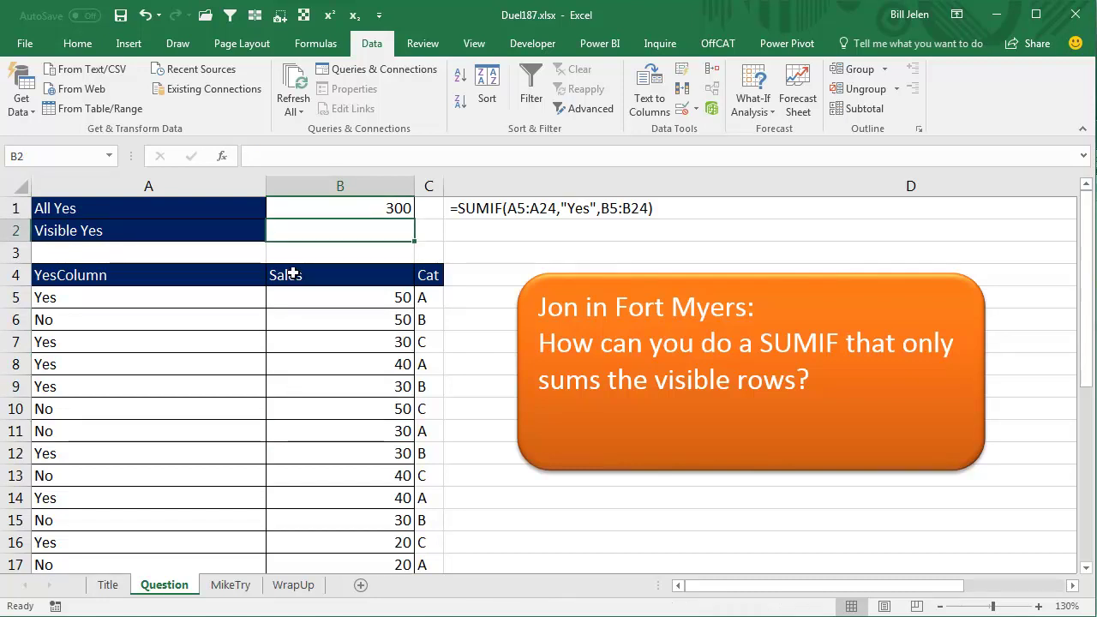
type("=agg")
key("Tab")
key("Down")
key("Down")
key("Down")
key("Down")
key("Down")
key("Down")
key("Down")
key("Down")
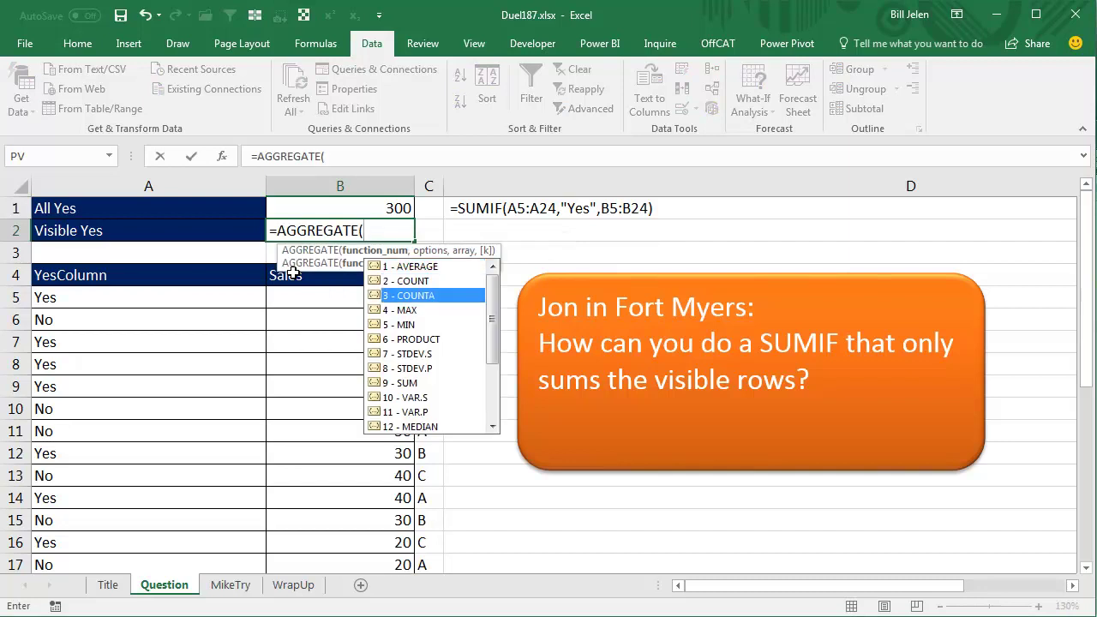
key("Tab")
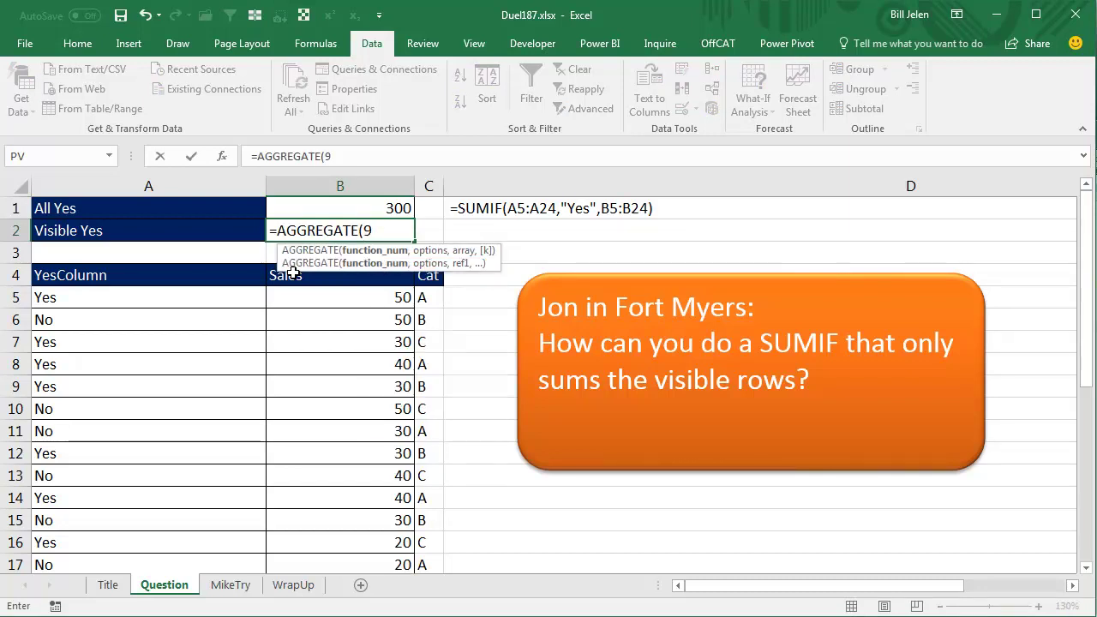
Set the options argument of the AGGREGATE formula to 5 - Ignore hidden rows.
type(",")
key("Down")
key("Down")
key("Down")
key("Down")
key("Down")
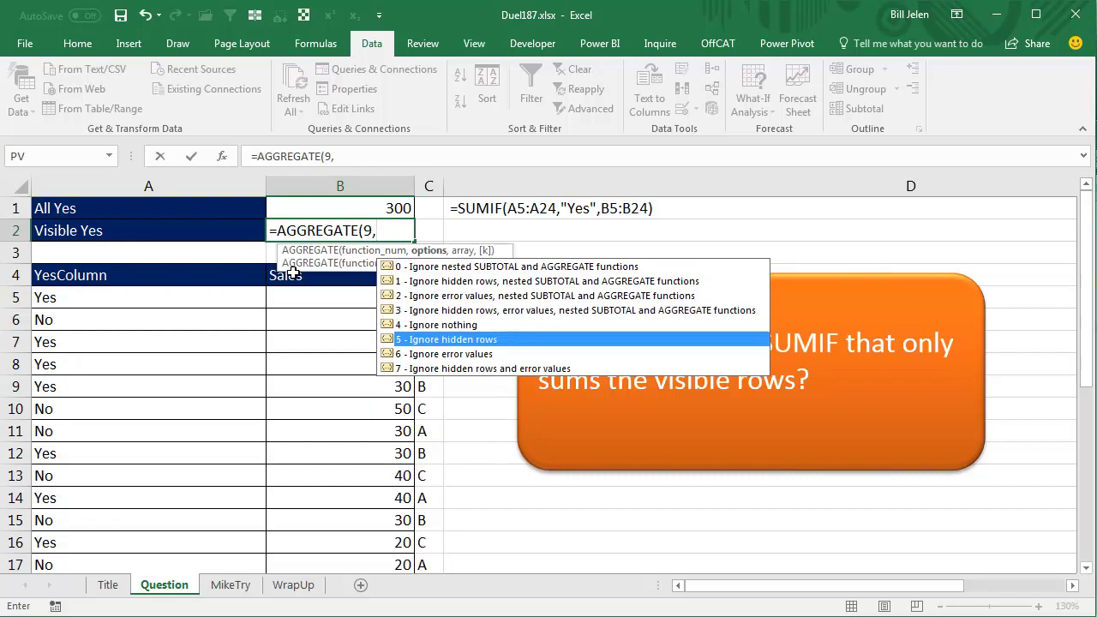
key("Tab")
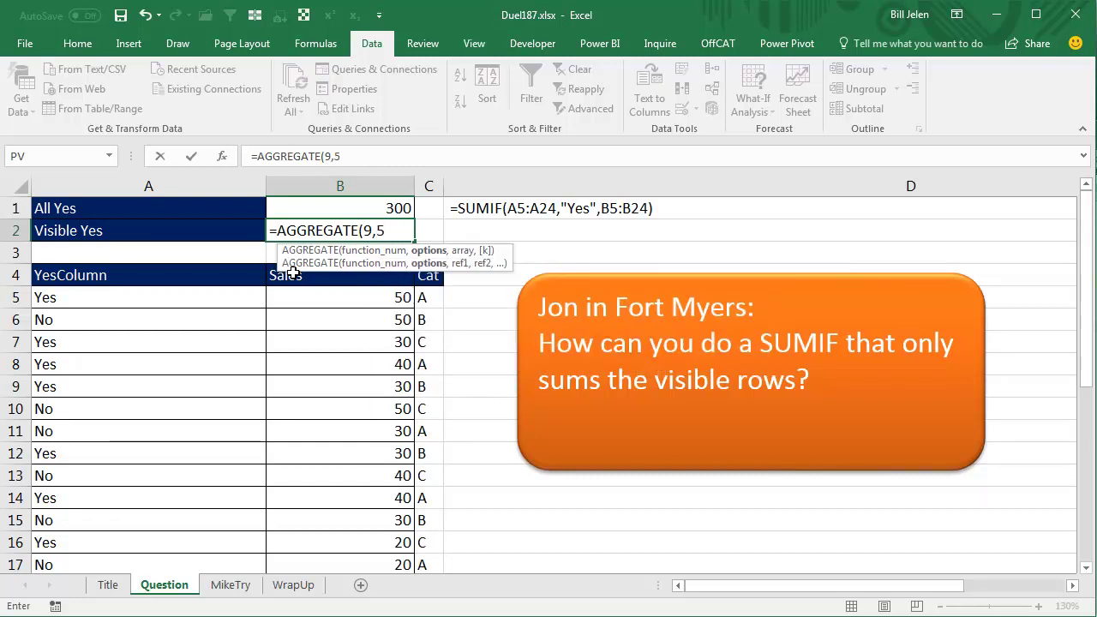
type(",")
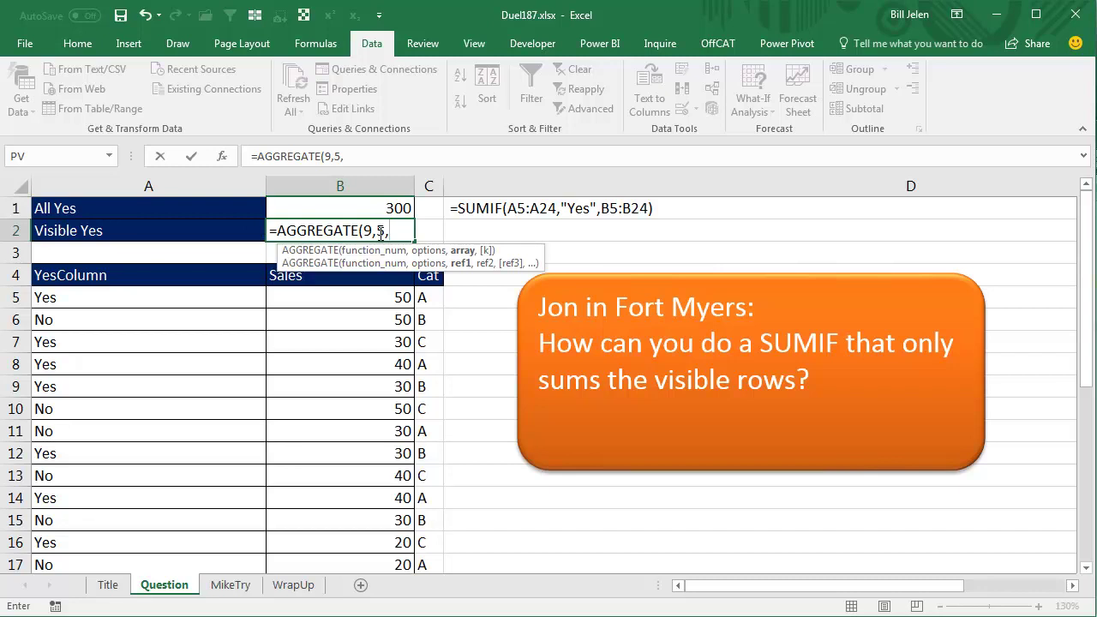
Add the Sales range (B5:B24) in parentheses as the array argument of the AGGREGATE formula.
type("(")
left_click(390, 300)
key("ctrl+shift+Down")
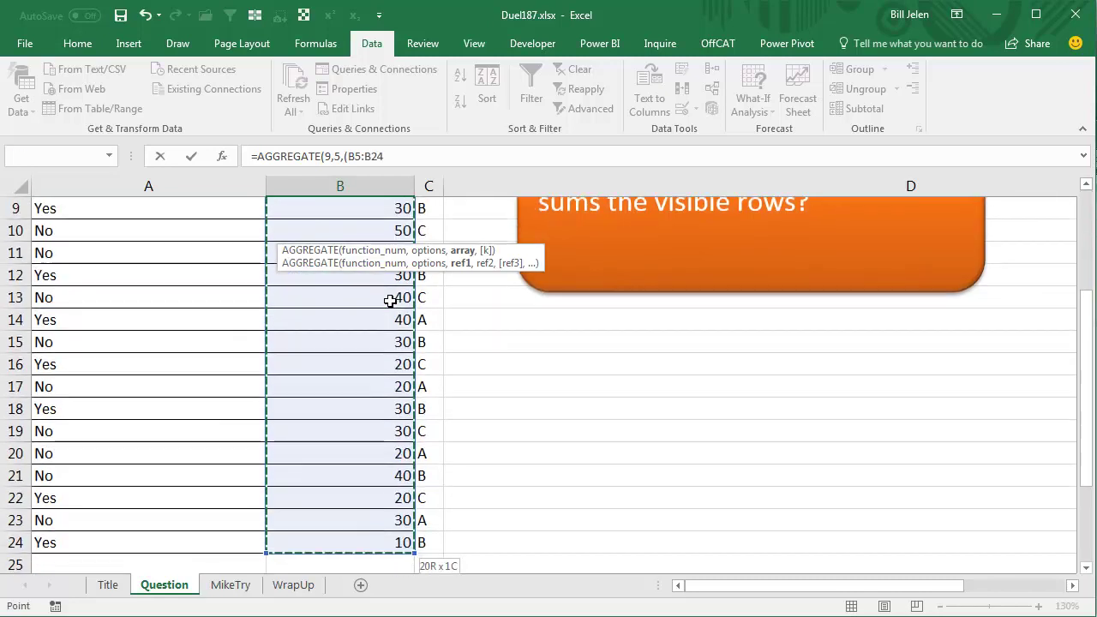
left_click_drag(390, 299, 390, 300)
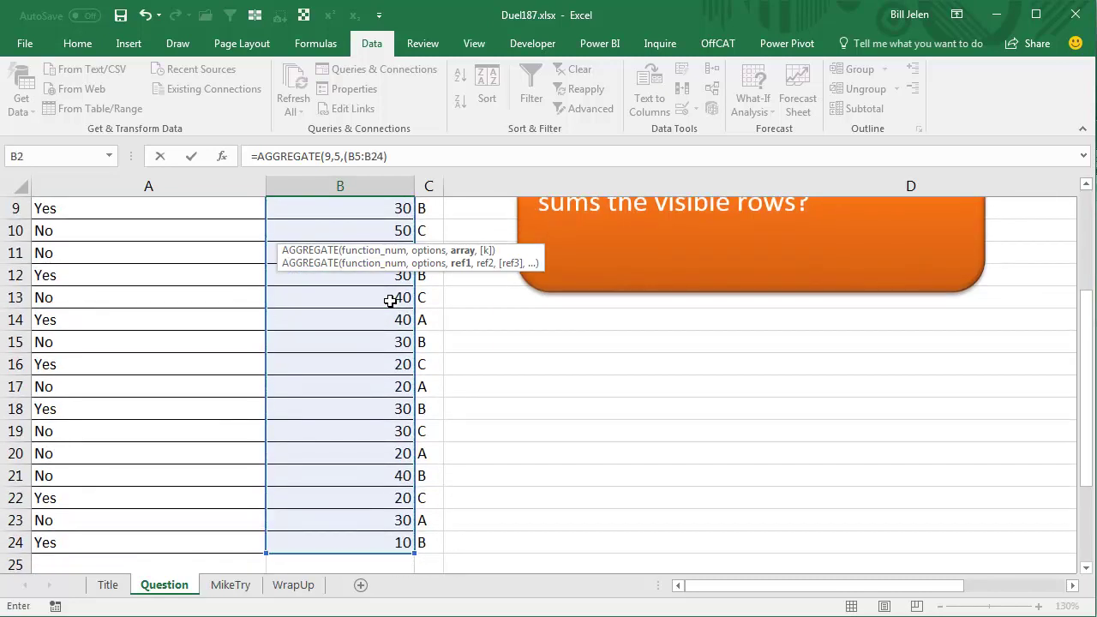
scroll(390, 300, "up", 3)
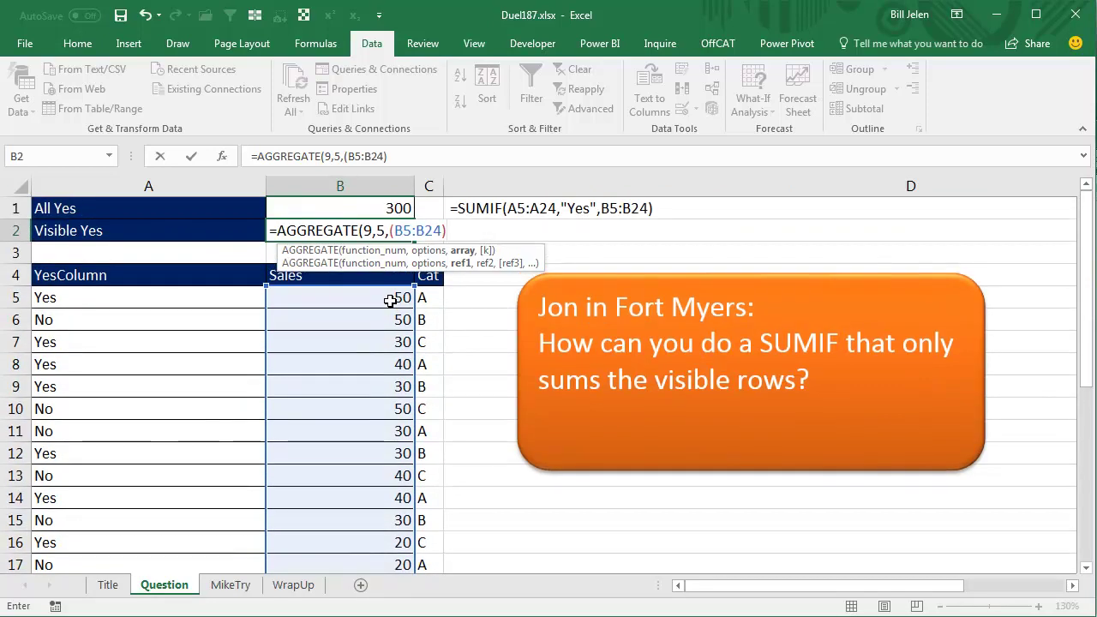
Multiply the Sales range by (A5:A24="Yes"), enter the formula as an array formula, and re-enter it as a normal formula.
type("*(")
left_click(119, 300)
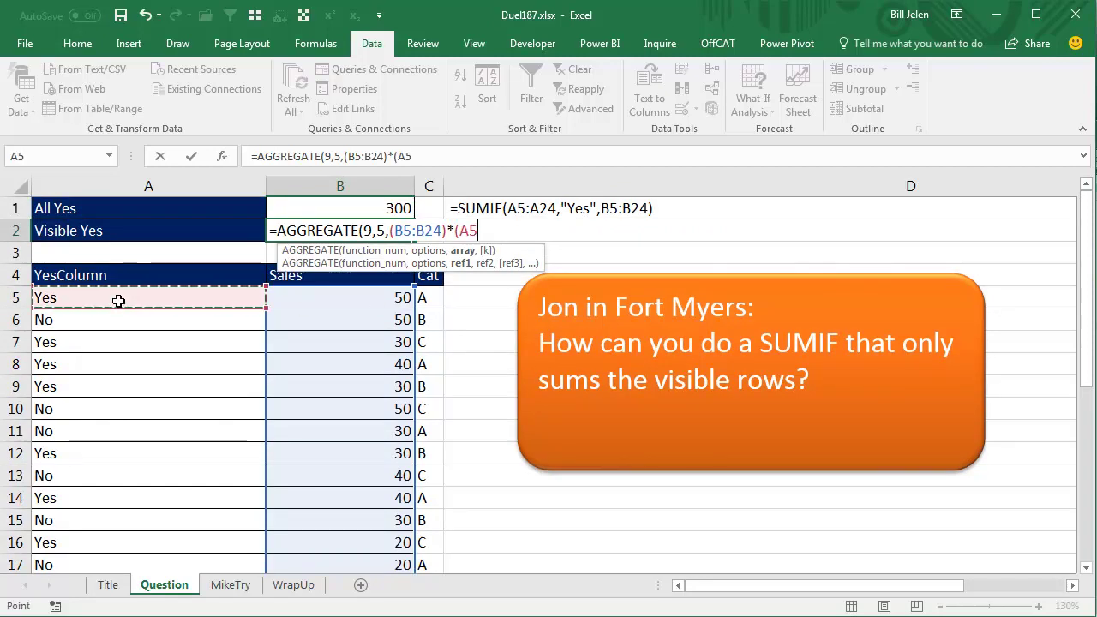
key("ctrl+shift+Down")
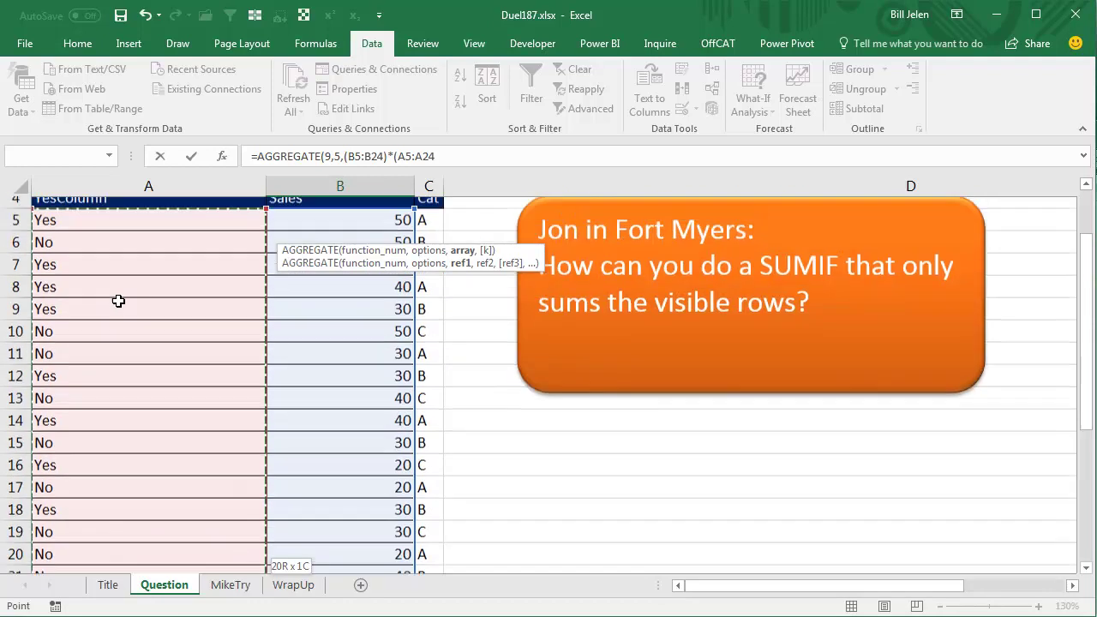
scroll(119, 300, "up", 3)
type("=\"Yes")
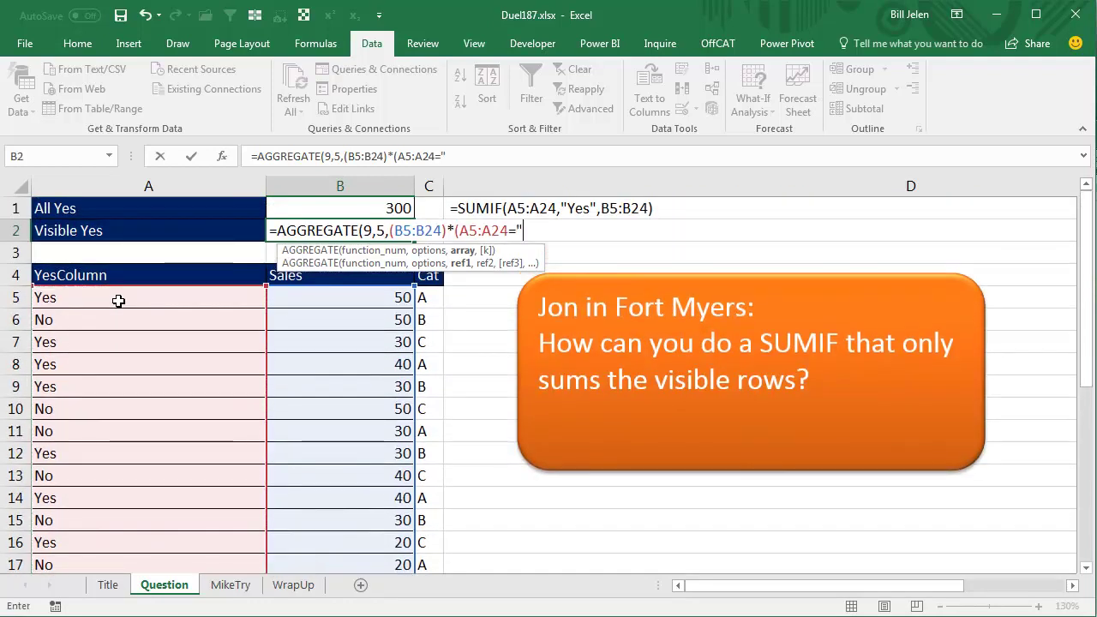
type("\"))")
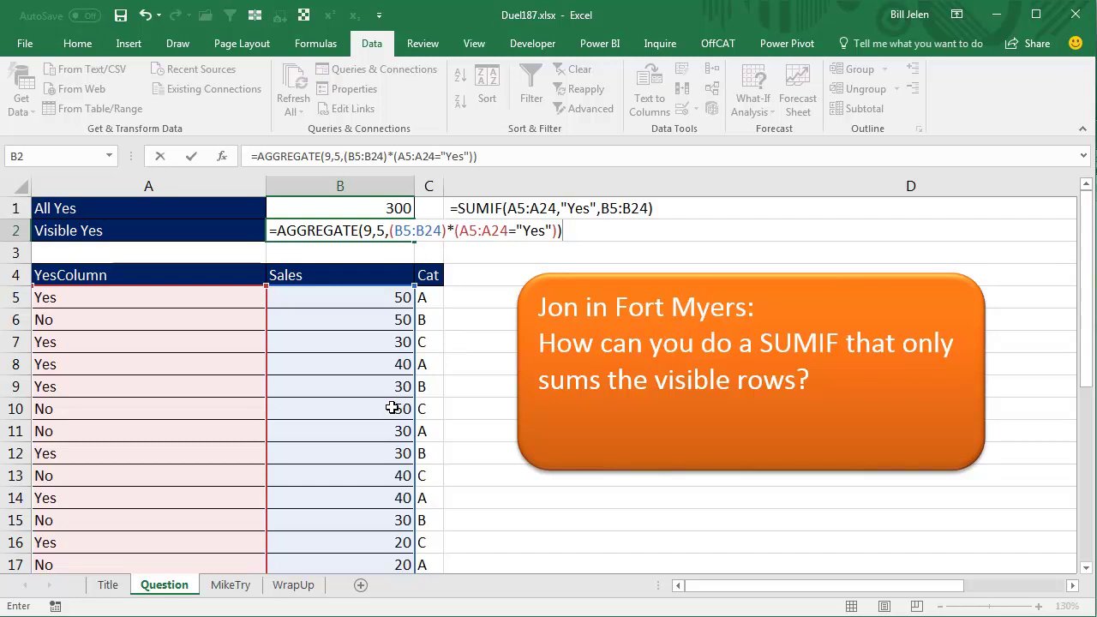
key("ctrl+shift+Return")
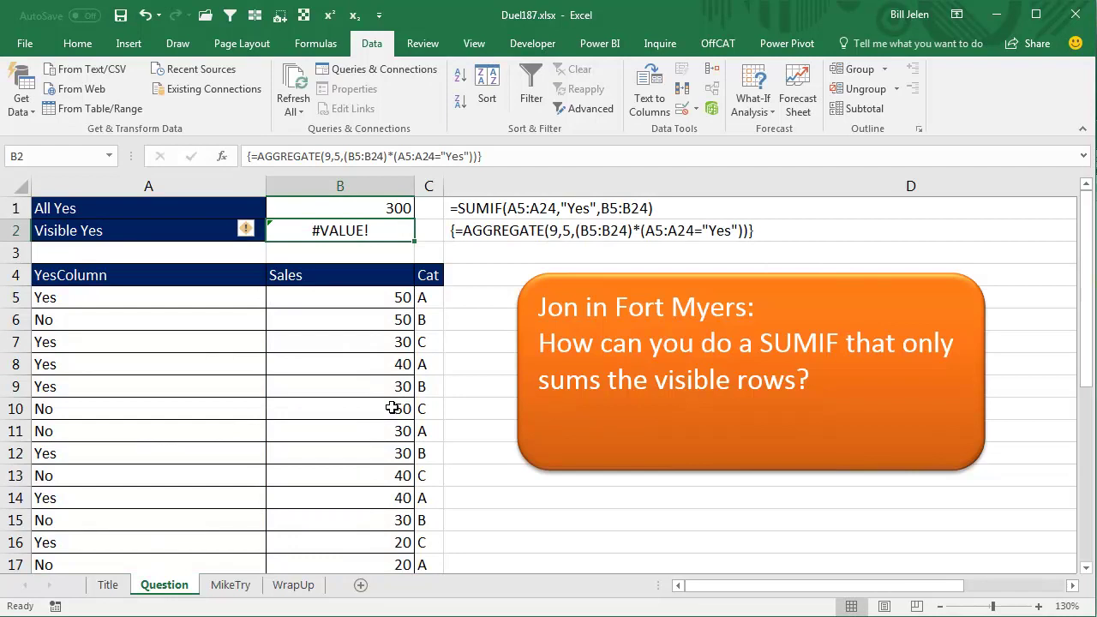
key("F2")
key("Return")
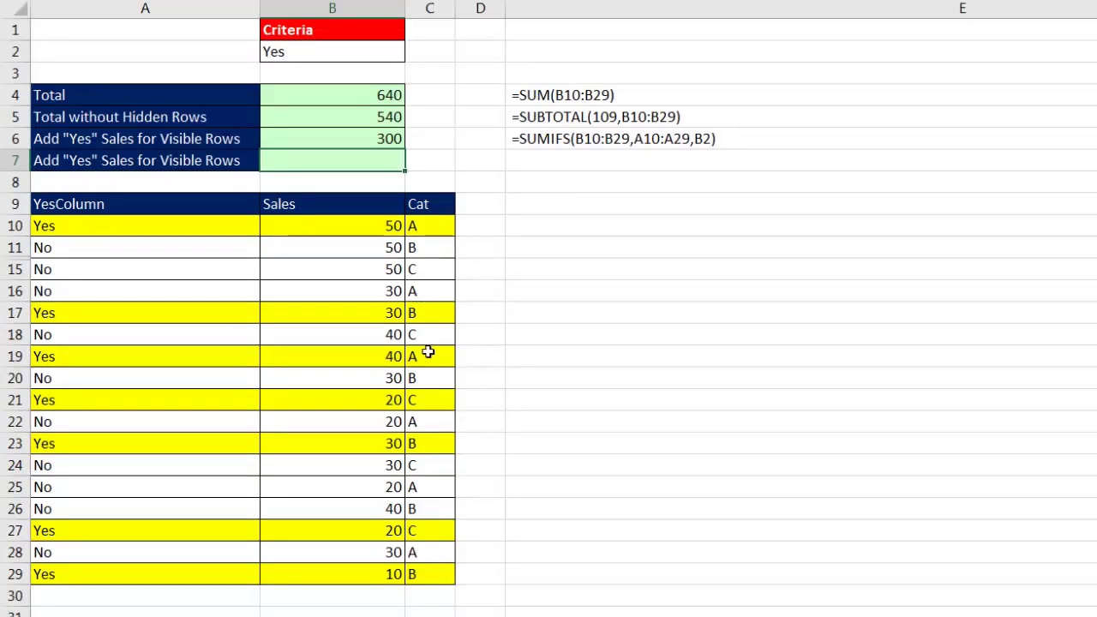
type("=ag")
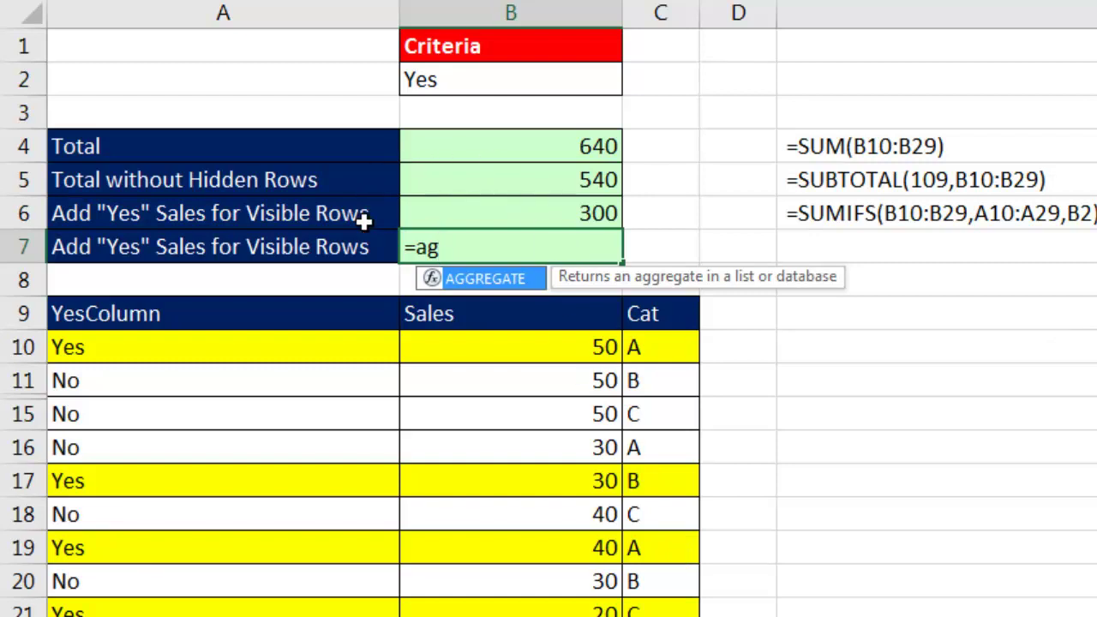
key("Escape")
key("Escape")
Start a SUBTOTAL formula in cell B7 with function 109 - SUM, ready for its reference argument.
type("=sub")
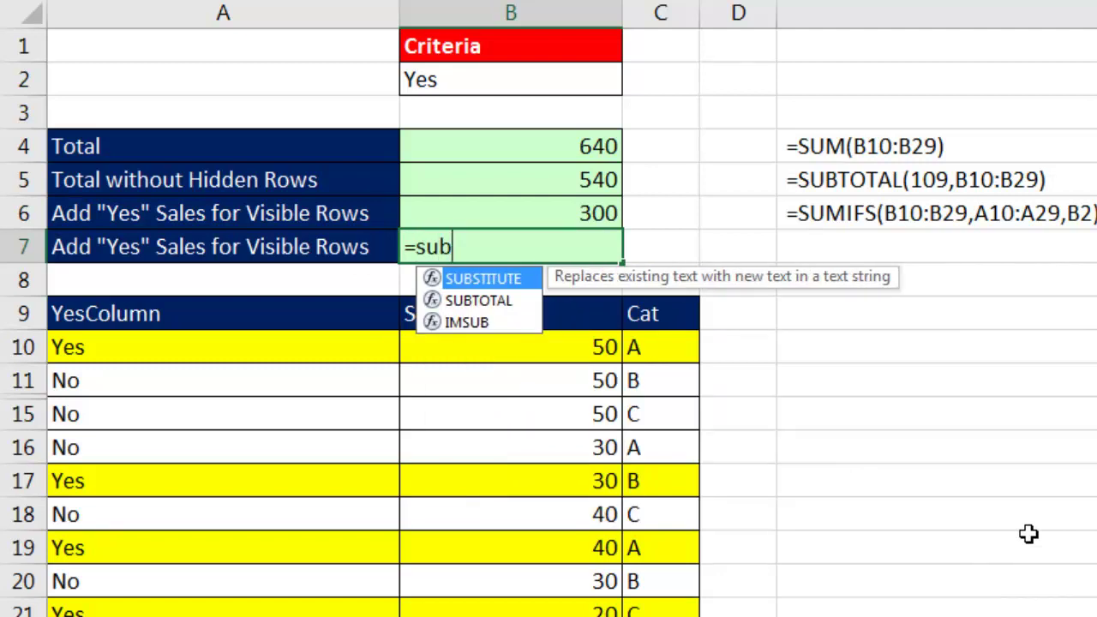
key("Down")
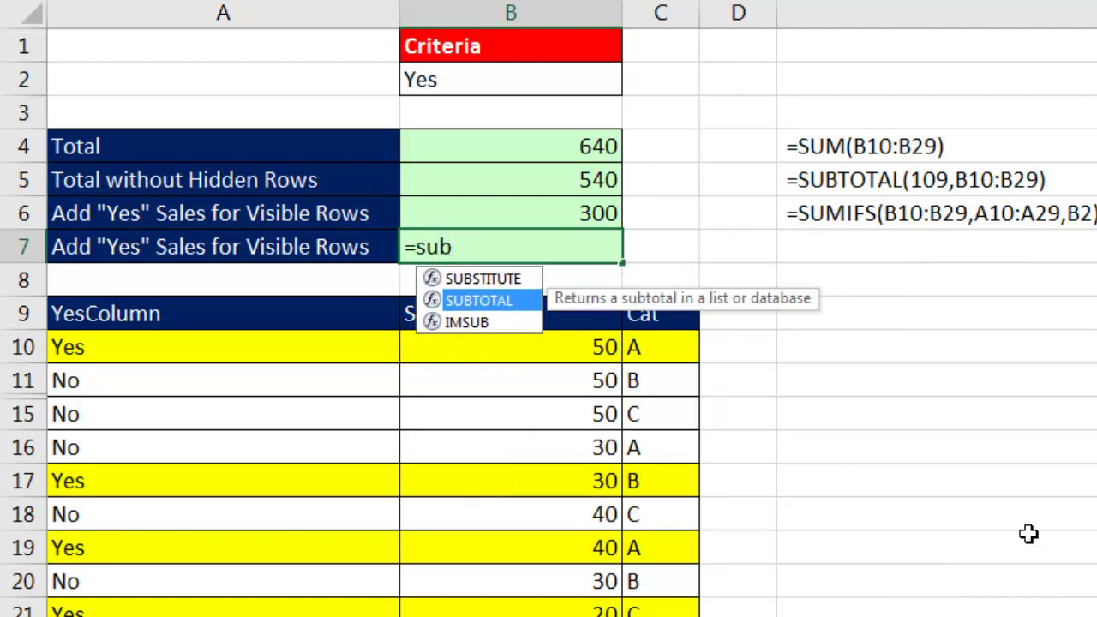
key("Tab")
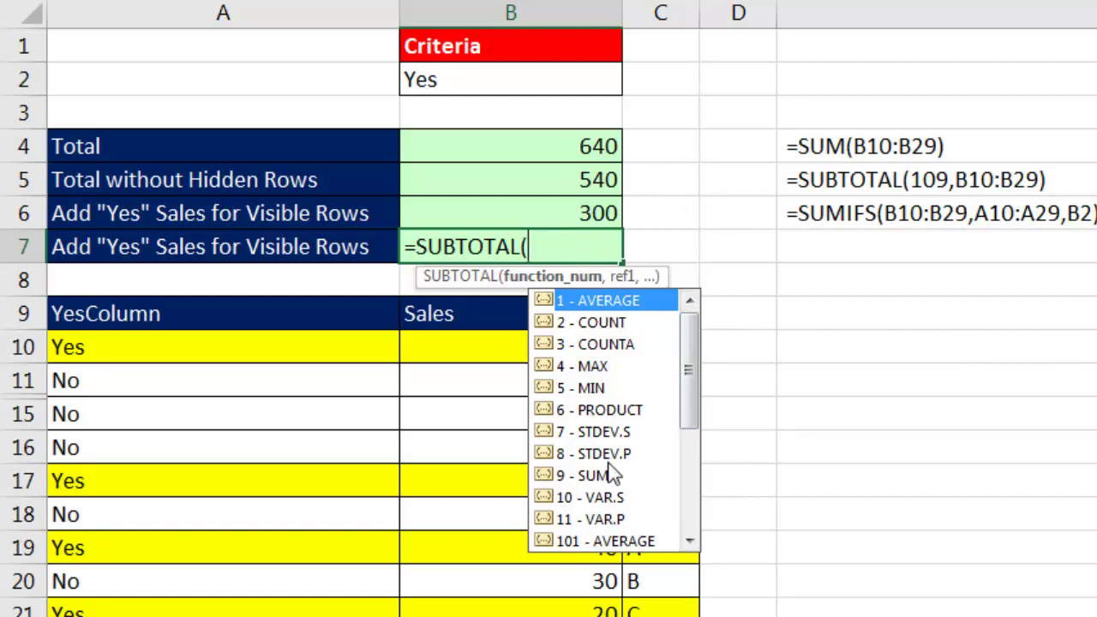
left_click(580, 480)
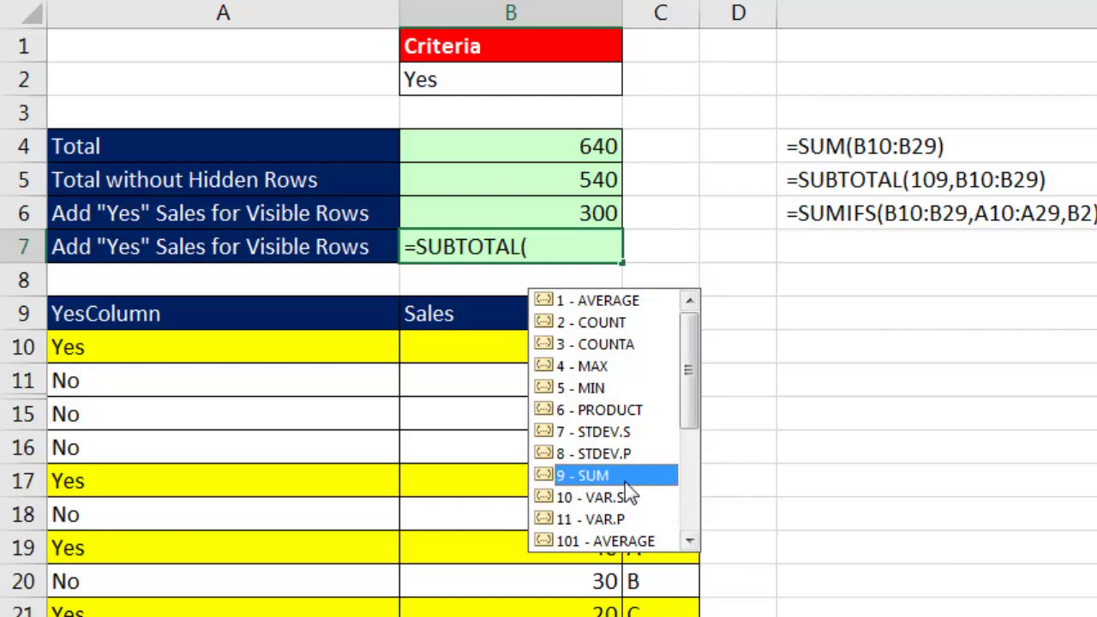
left_click_drag(685, 403, 710, 608)
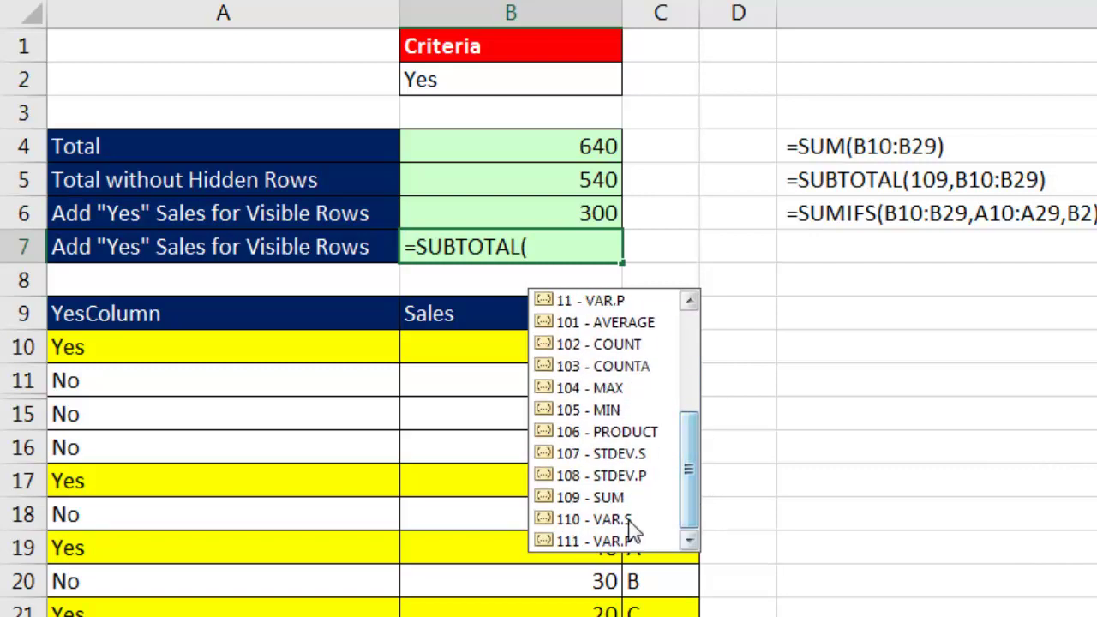
left_click(580, 499)
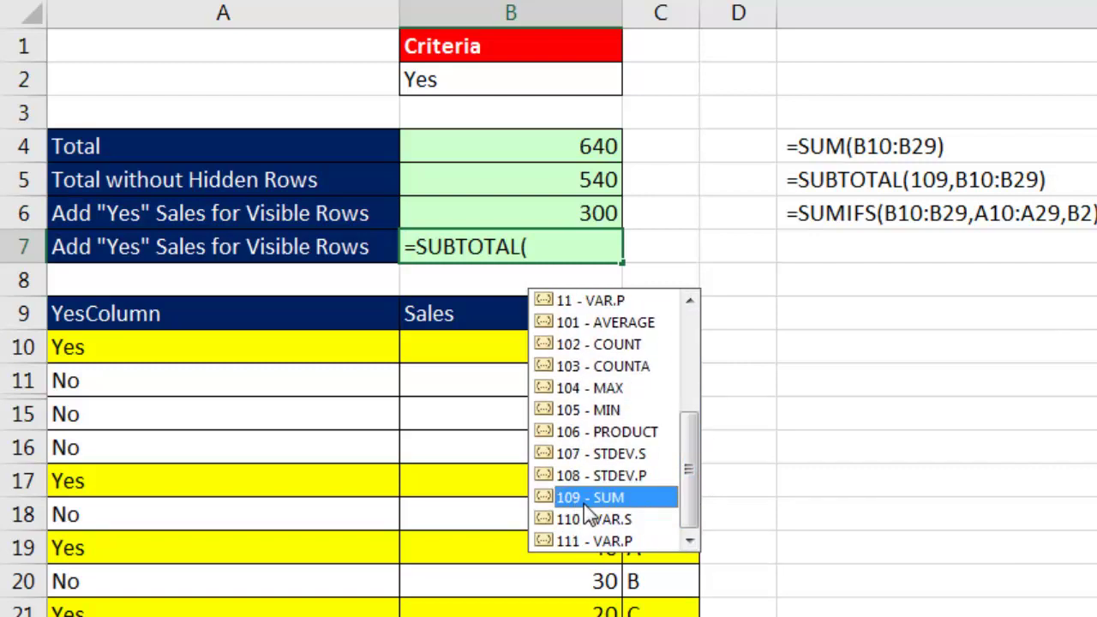
double_click(576, 497)
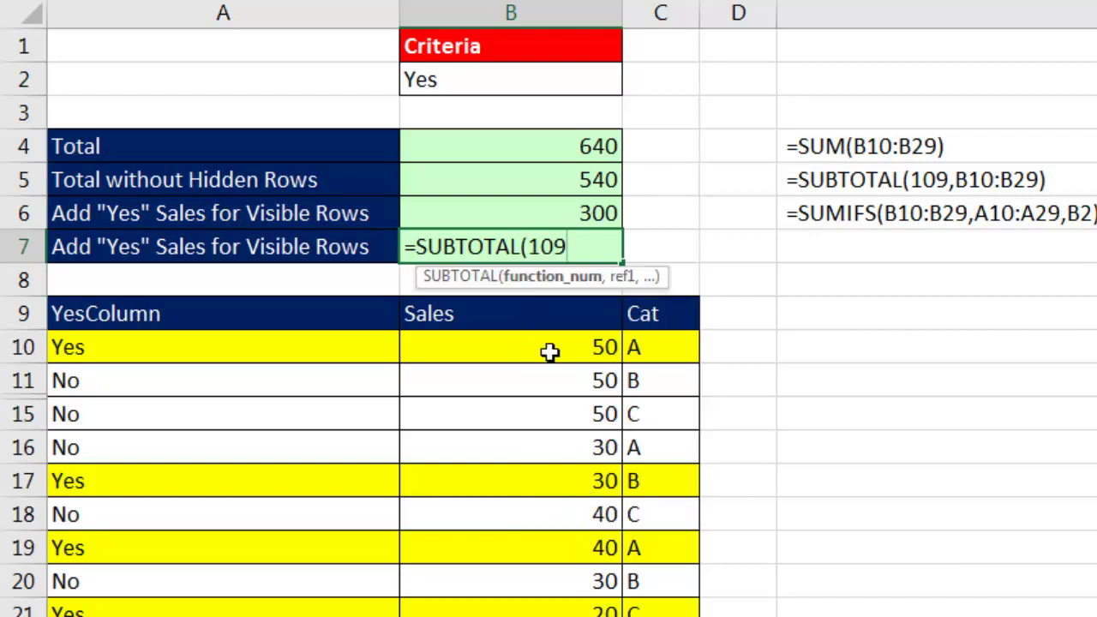
type(",")
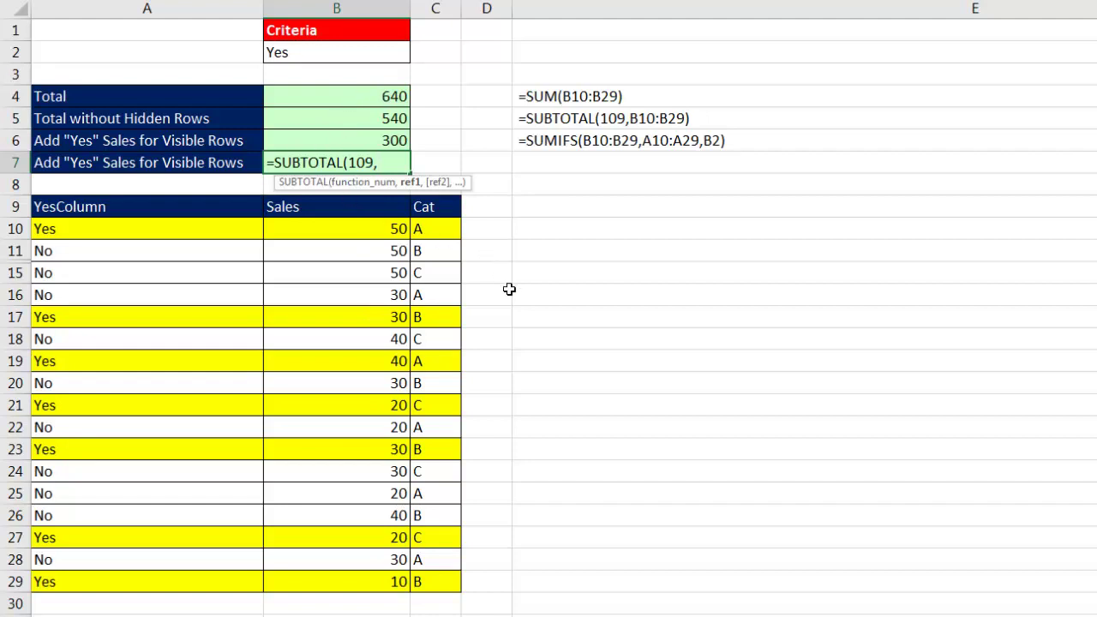
Nest an OFFSET function as the SUBTOTAL reference, with the first Sales cell B10 as its starting reference.
type("of")
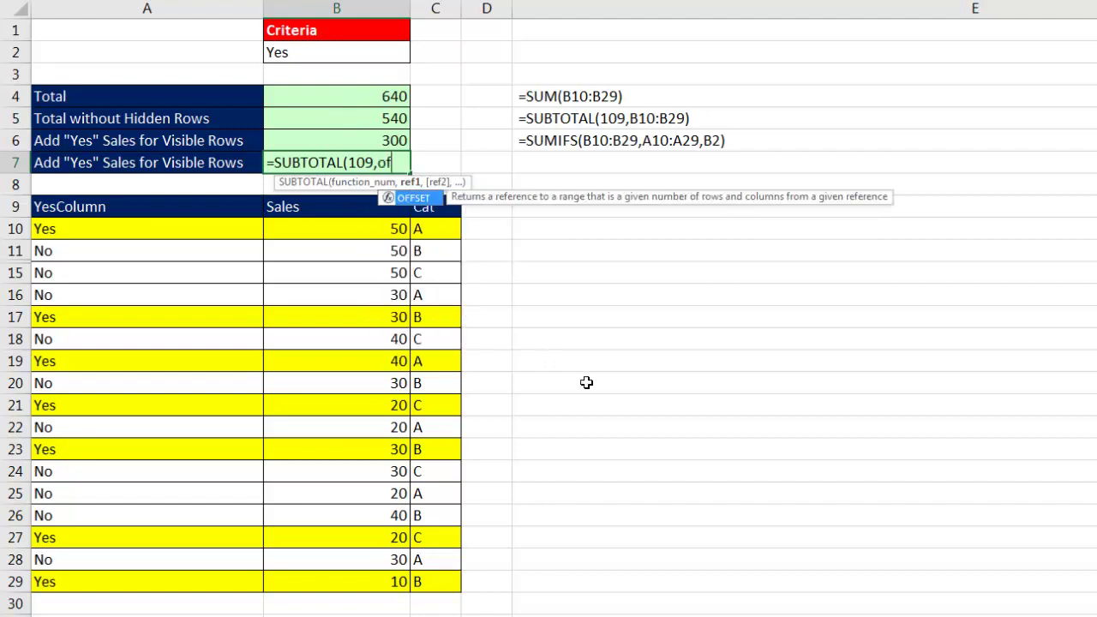
type("f")
key("Tab")
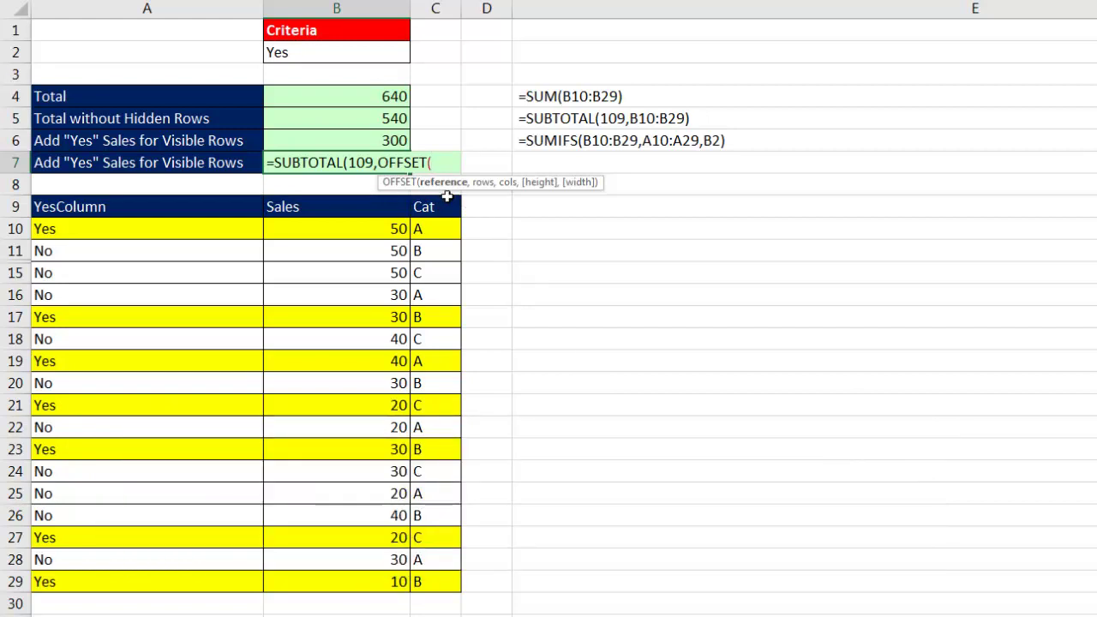
left_click(367, 224)
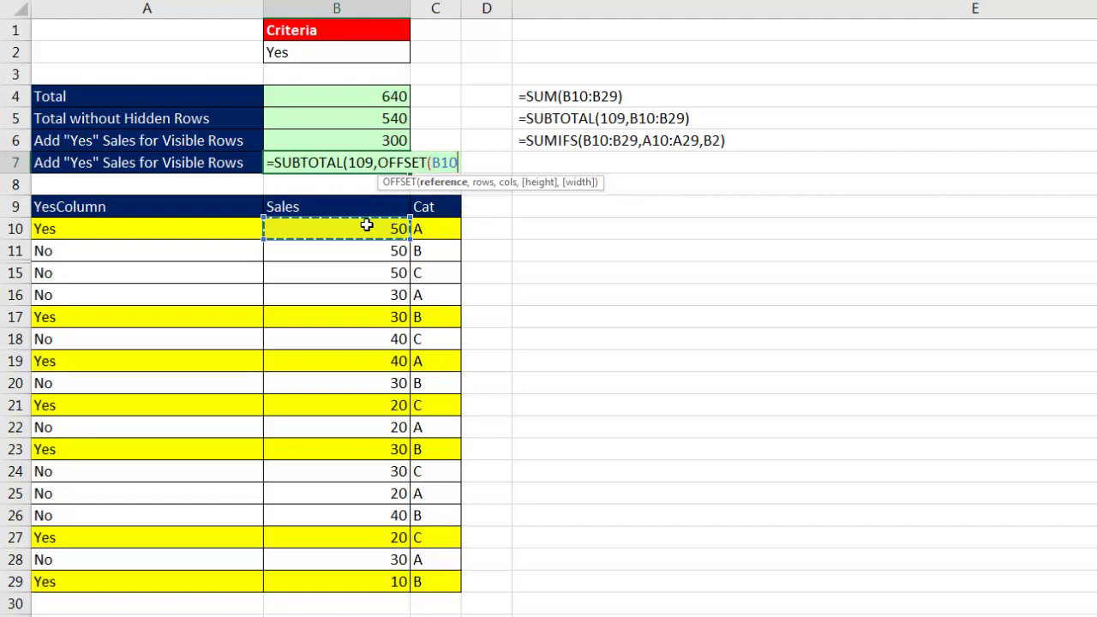
type(",")
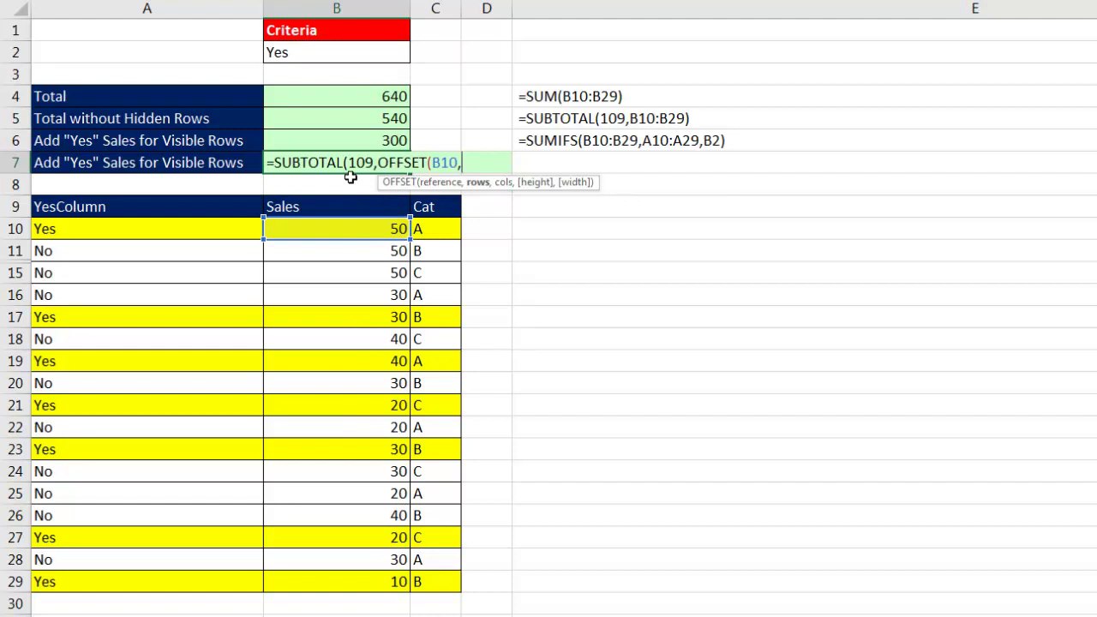
Try a fixed rows argument of 6 with empty cols in OFFSET, evaluate the function within the formula, and remove those arguments.
type("6,")
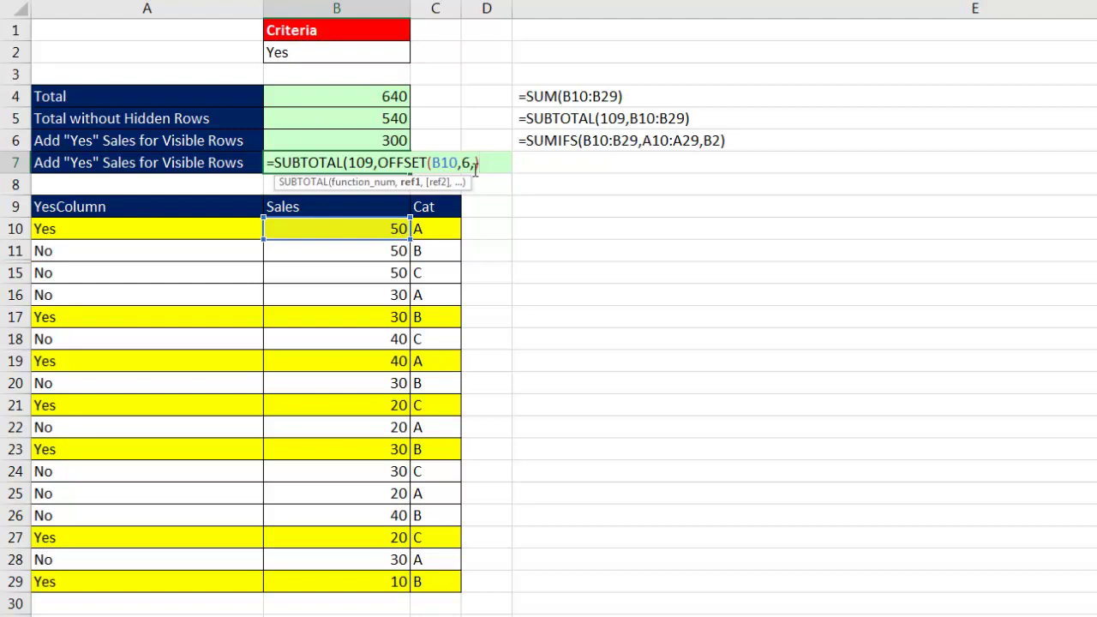
type(")")
left_click(412, 182)
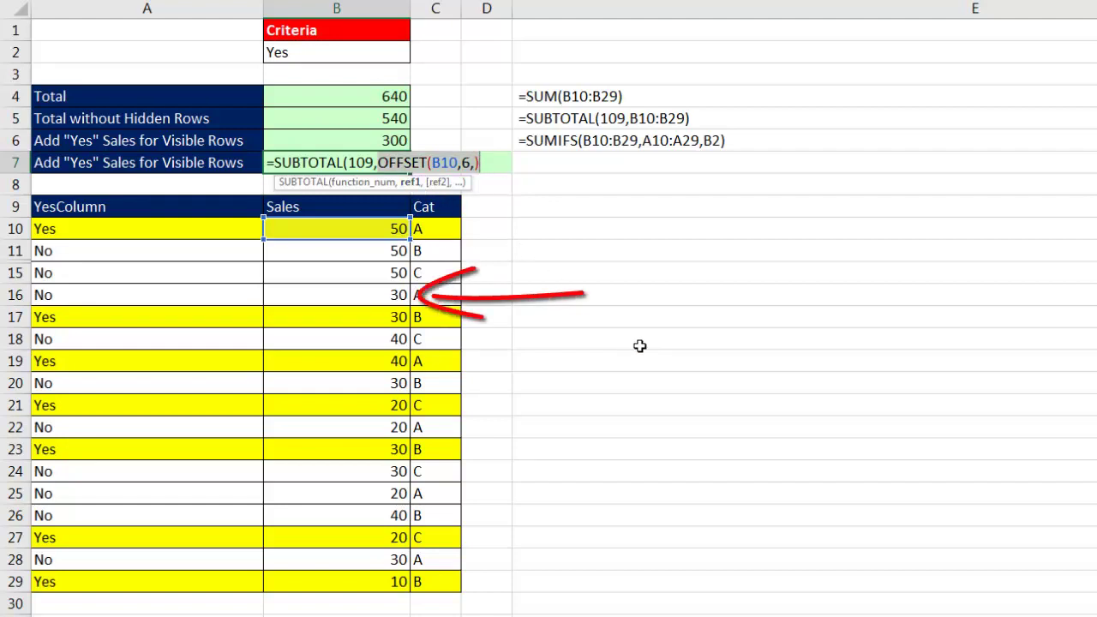
key("F9")
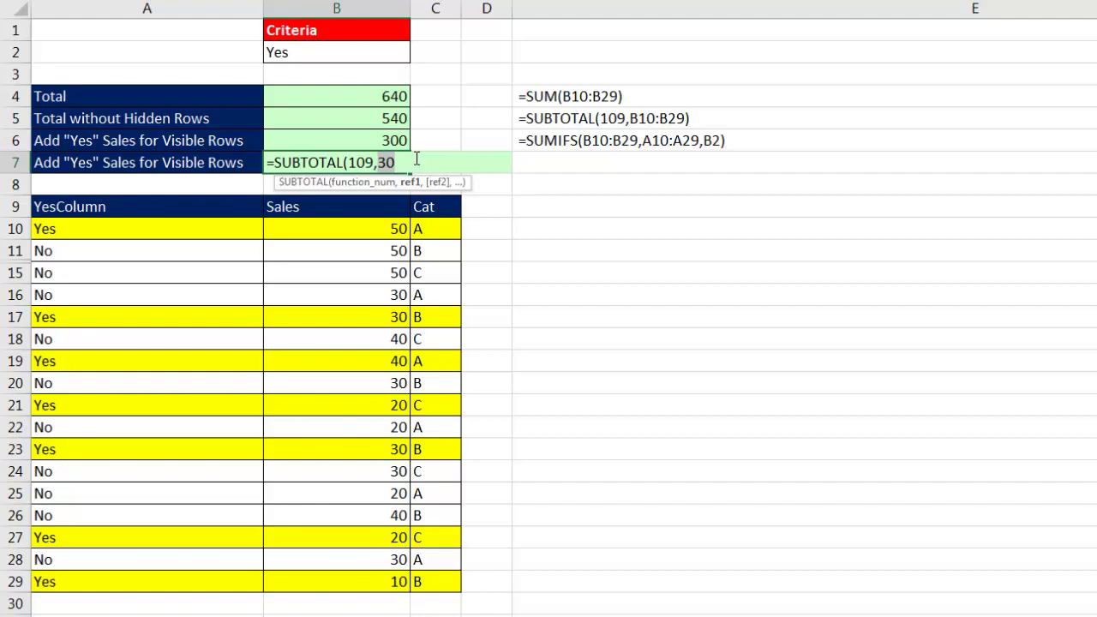
key("ctrl+z")
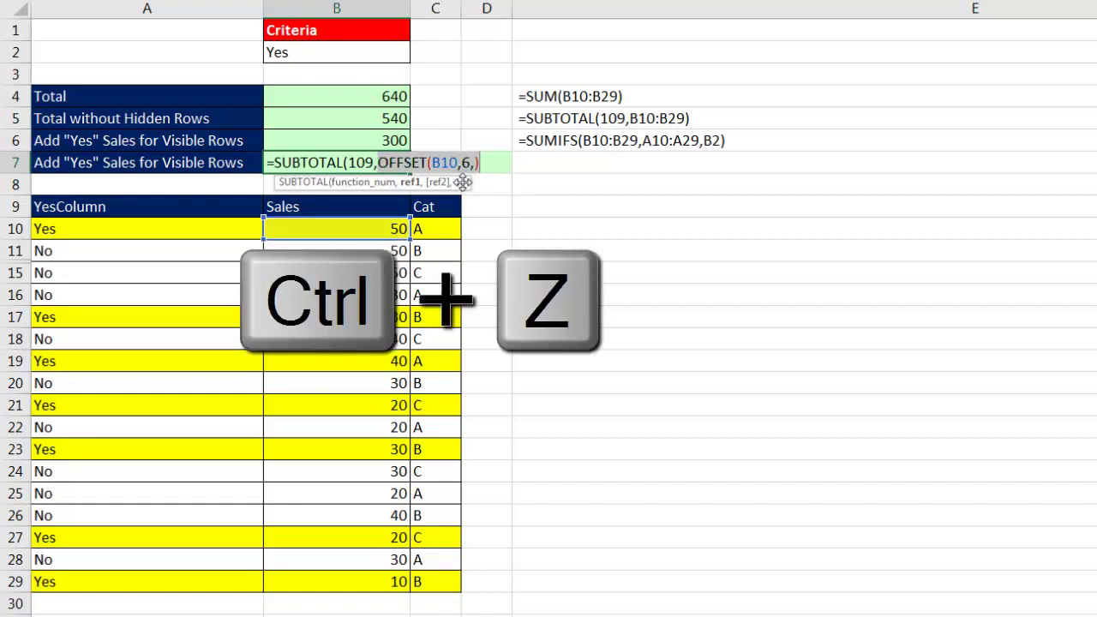
left_click(463, 165)
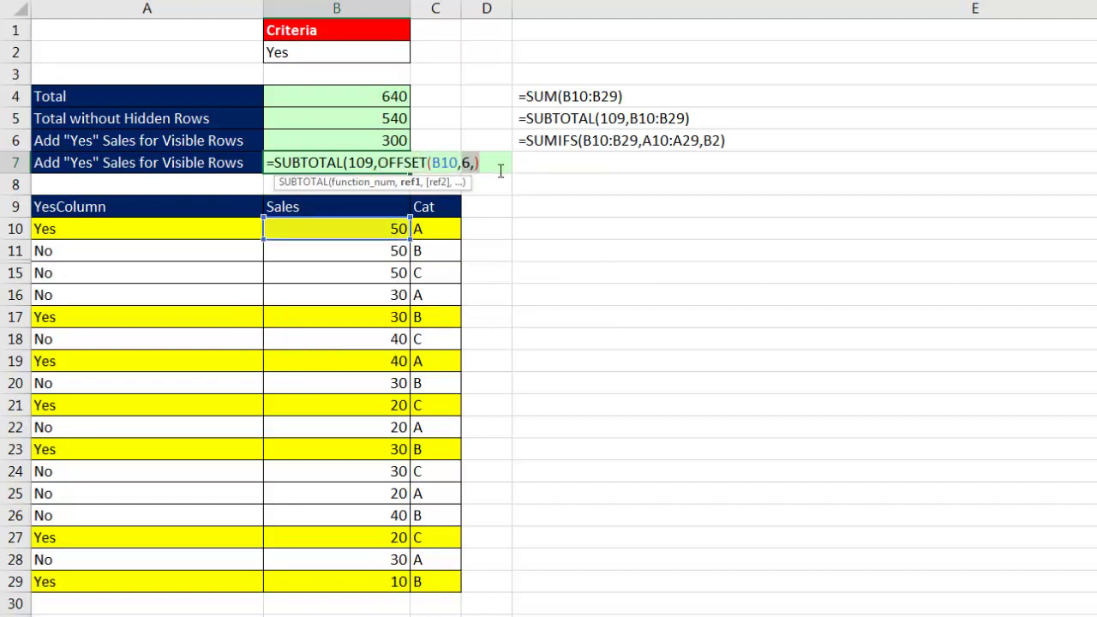
key("BackSpace")
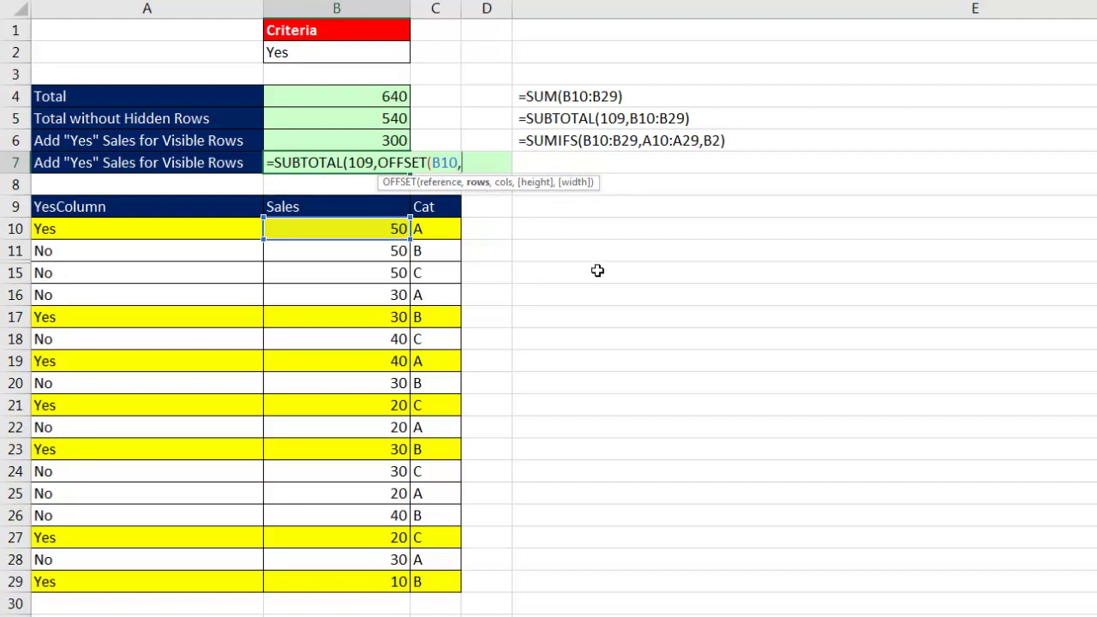
Enter ROW(B10:B29) over the Sales range as the rows argument of OFFSET.
type("row(")
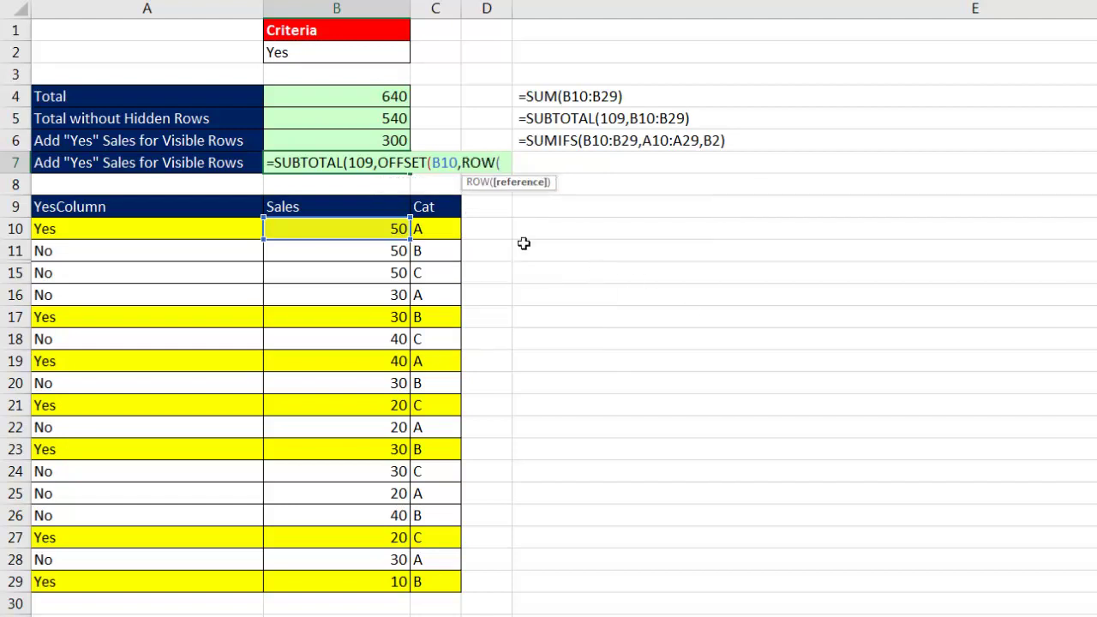
left_click_drag(394, 227, 368, 583)
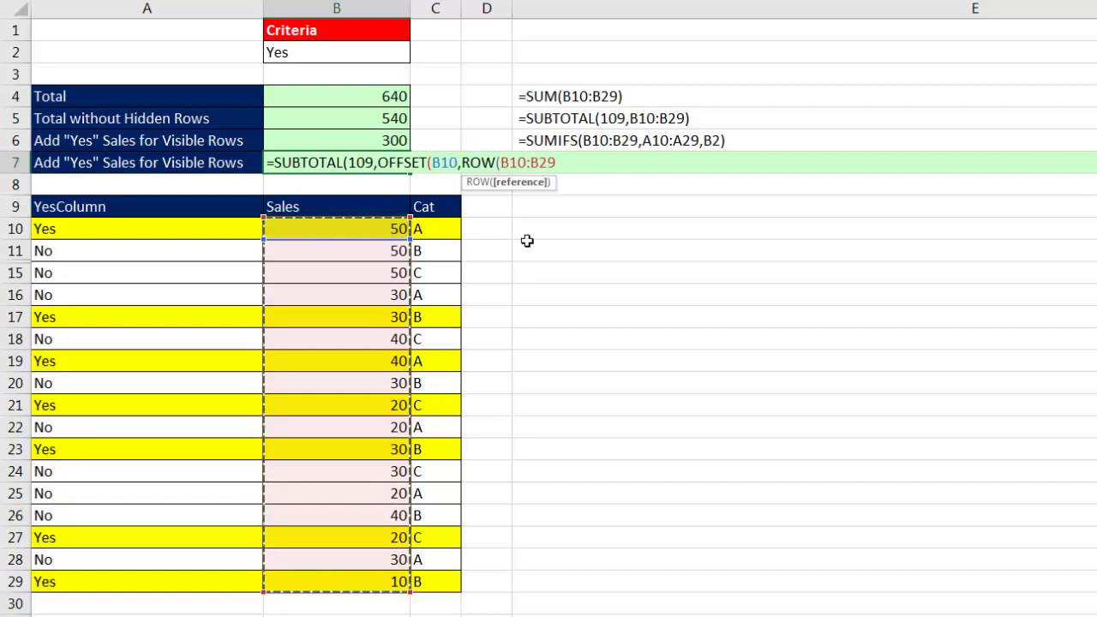
type(")")
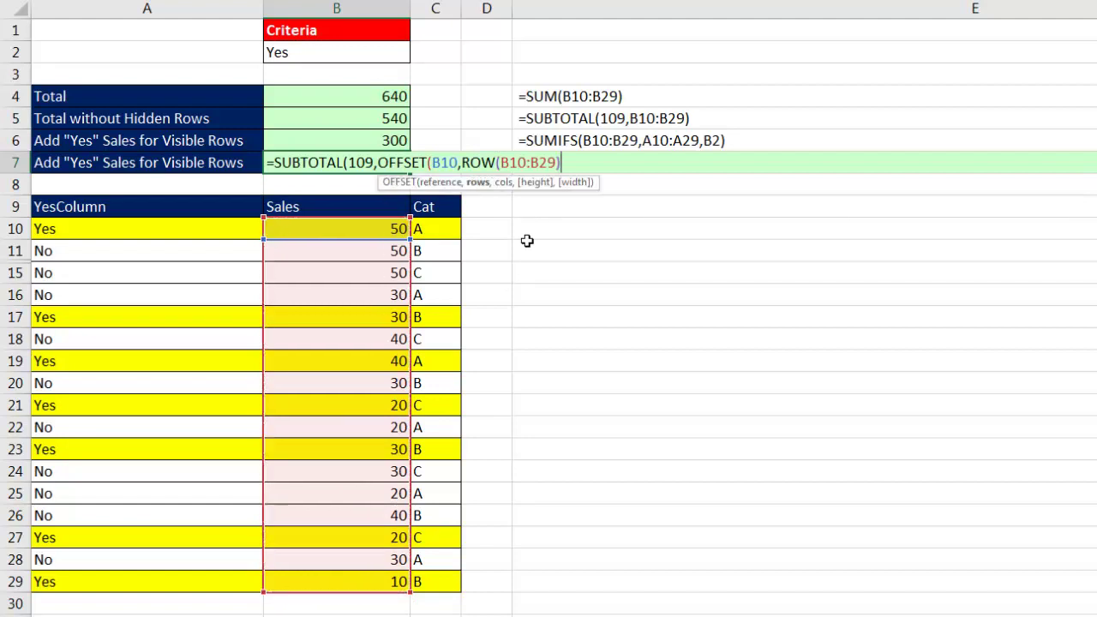
Evaluate the ROW(B10:B29) argument within the formula to examine its array, and restore the expression.
left_click(476, 183)
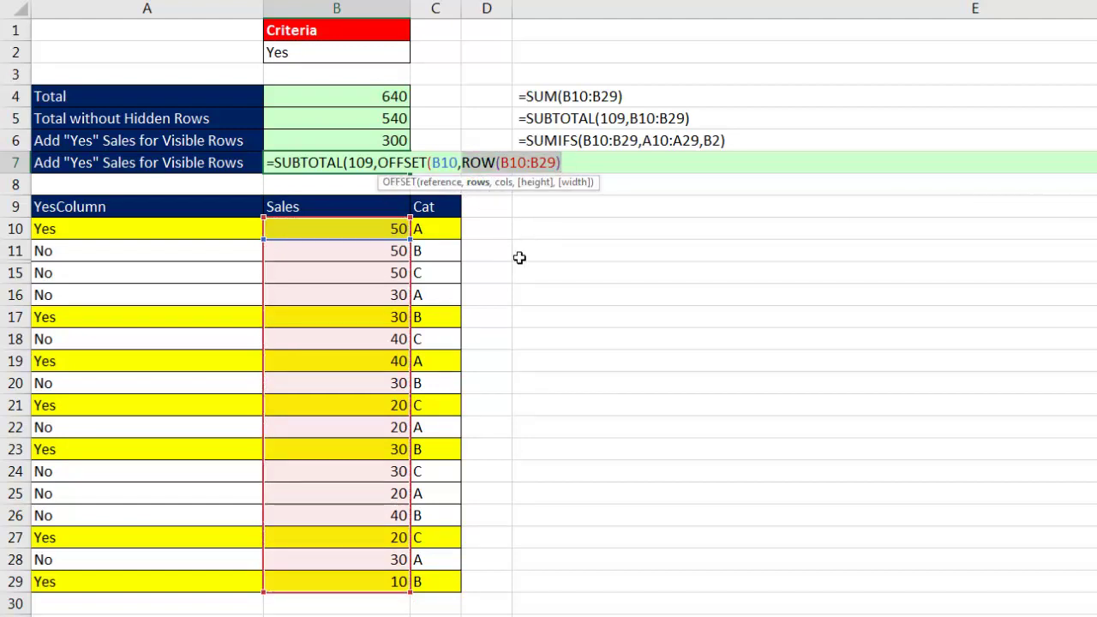
left_click(518, 164)
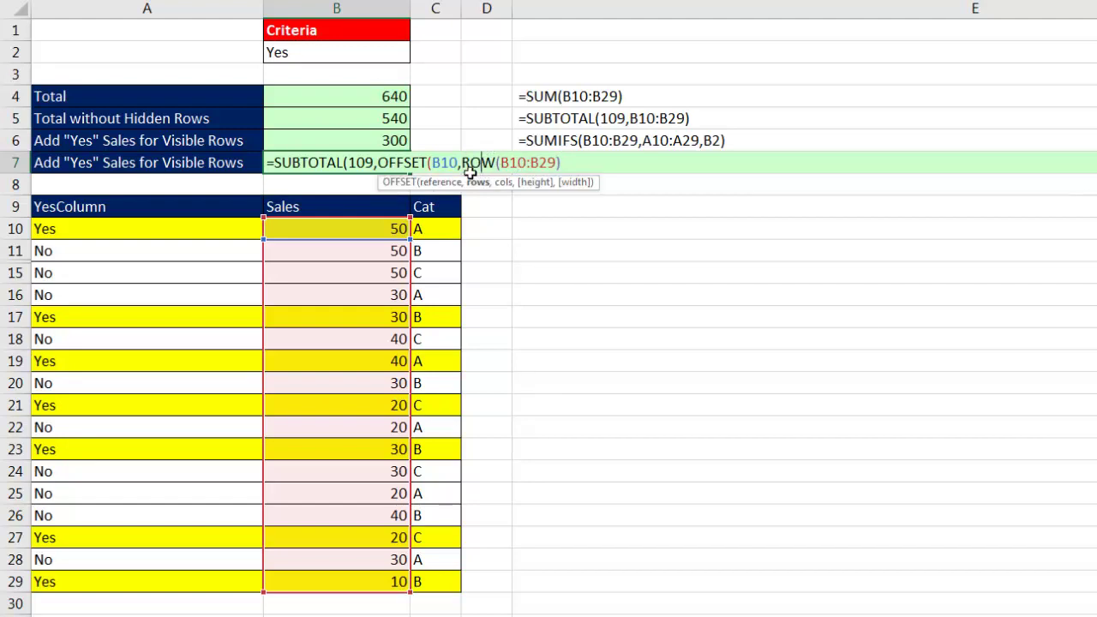
left_click(476, 182)
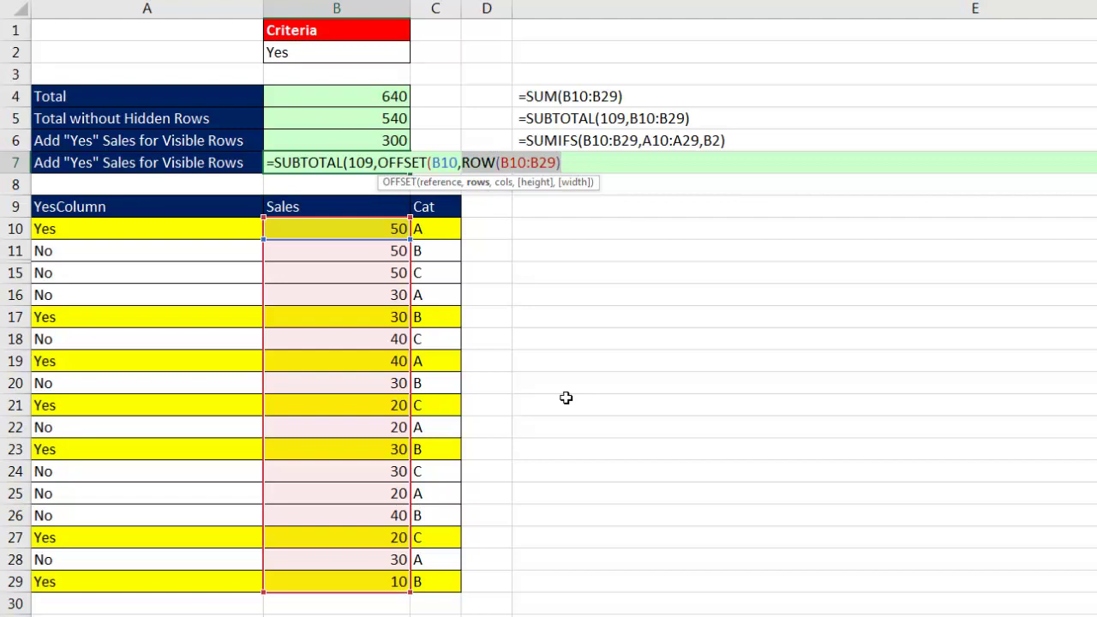
key("F9")
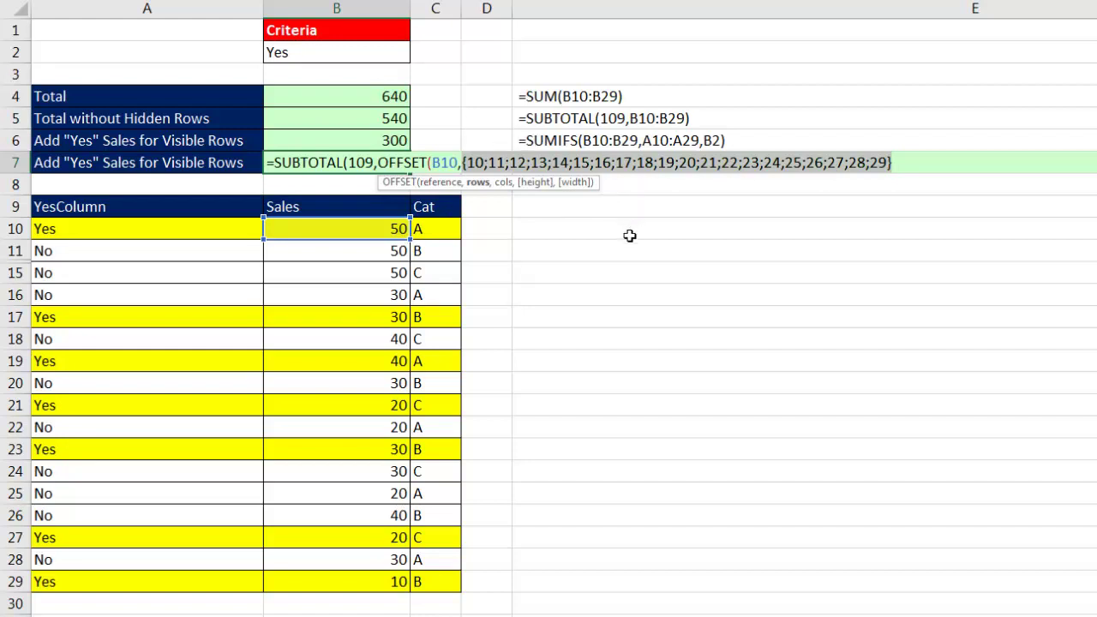
key("ctrl+z")
key("Right")
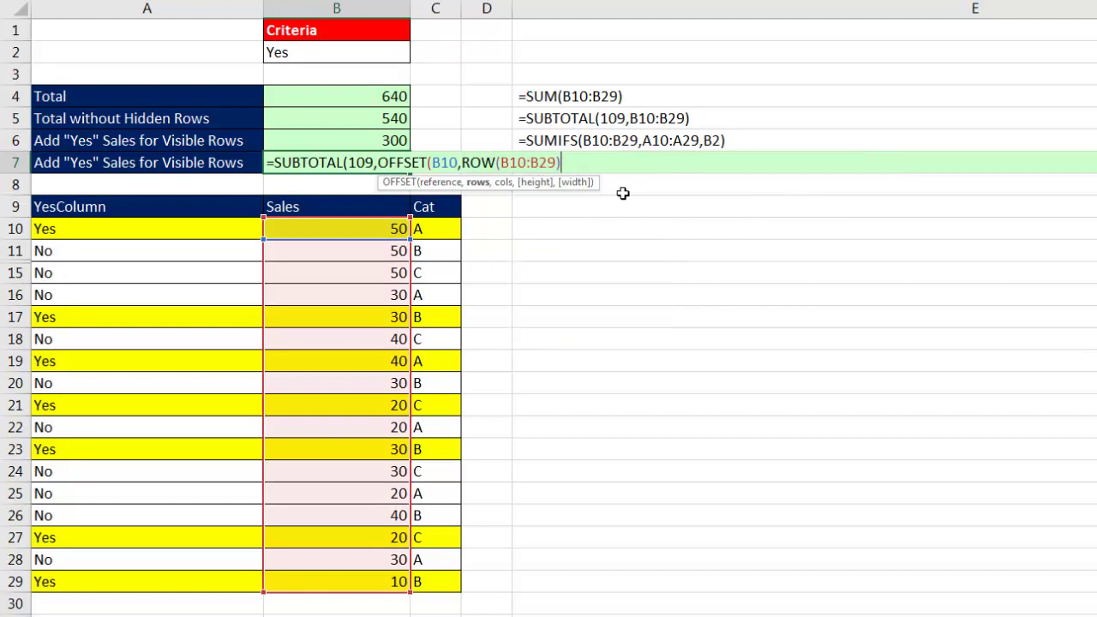
Subtract ROW(B10), the row of the first Sales cell, from ROW(B10:B29) in the OFFSET rows argument.
type("-row(")
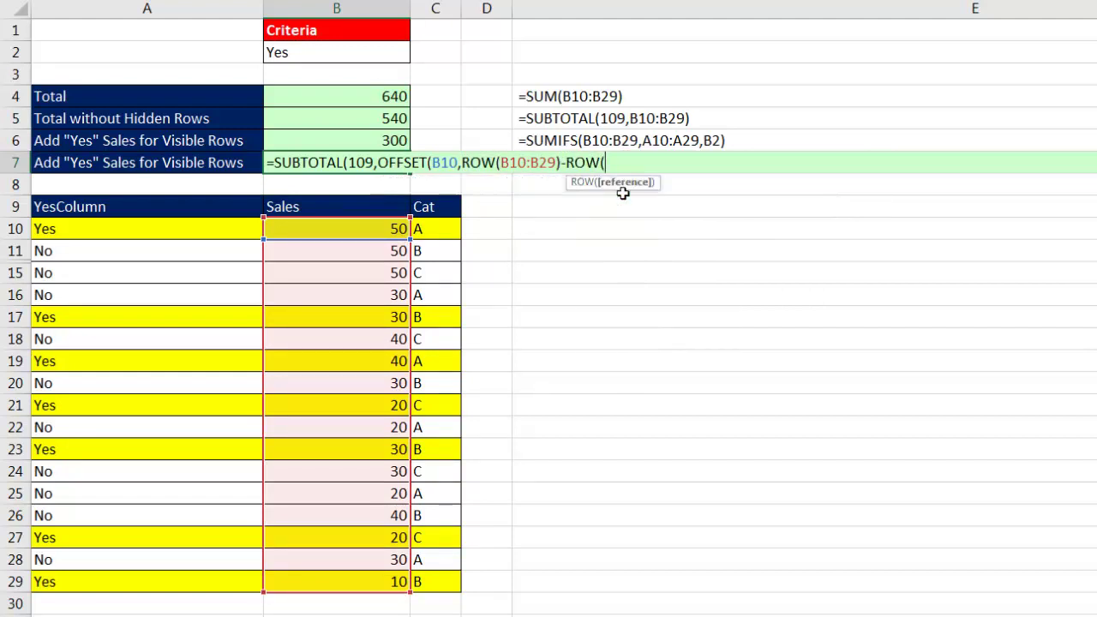
left_click(329, 232)
type(")")
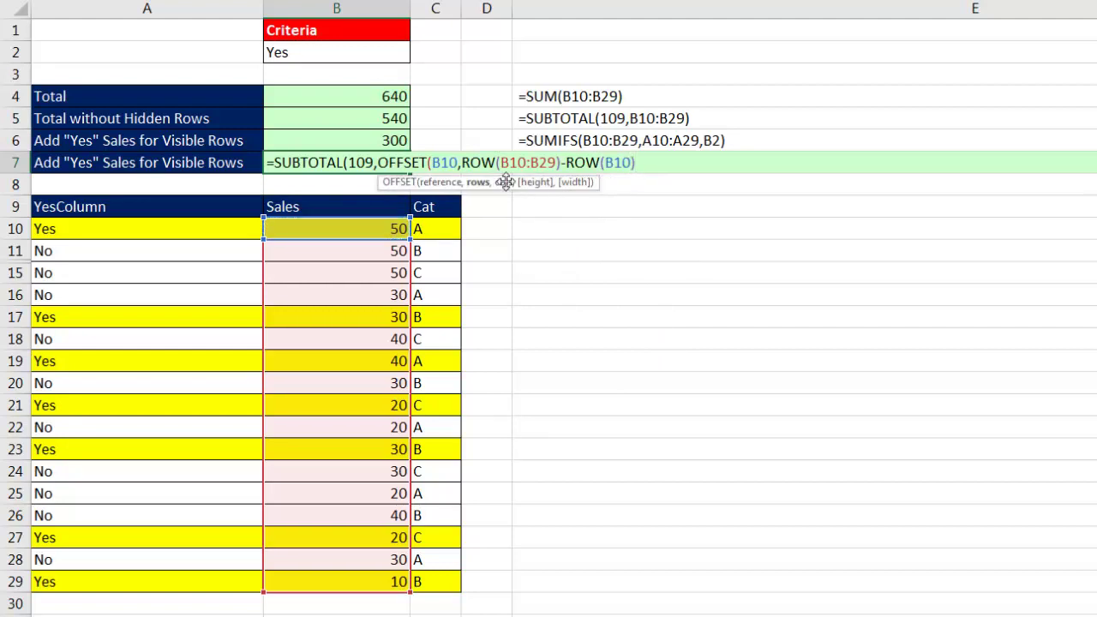
Evaluate the complete rows argument of OFFSET to examine the offset numbers, and restore the expression.
left_click(477, 183)
key("F9")
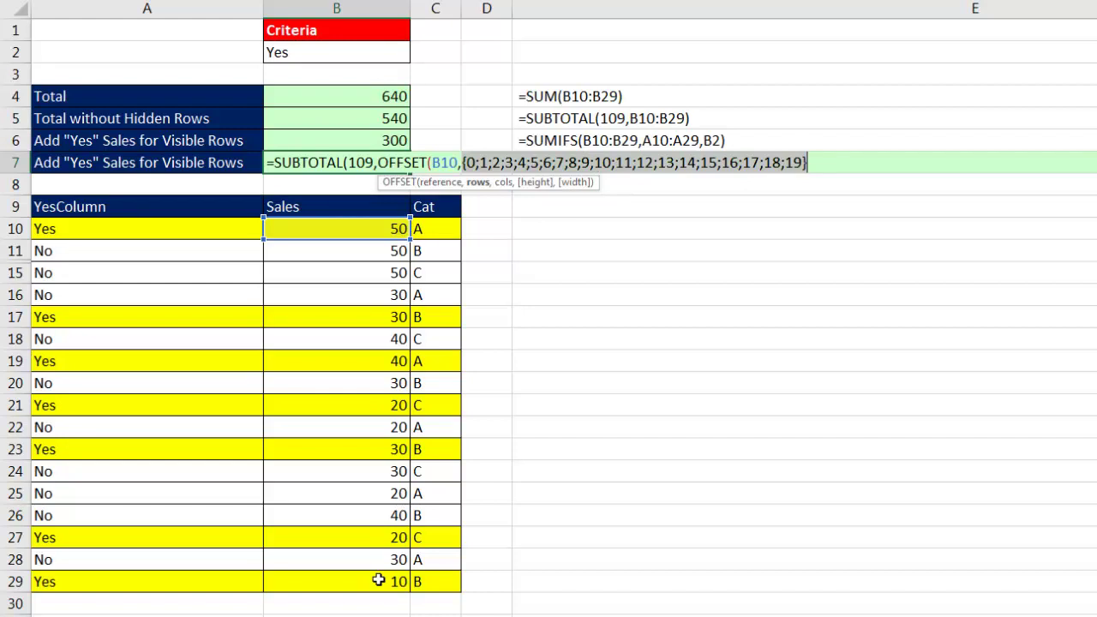
key("ctrl+z")
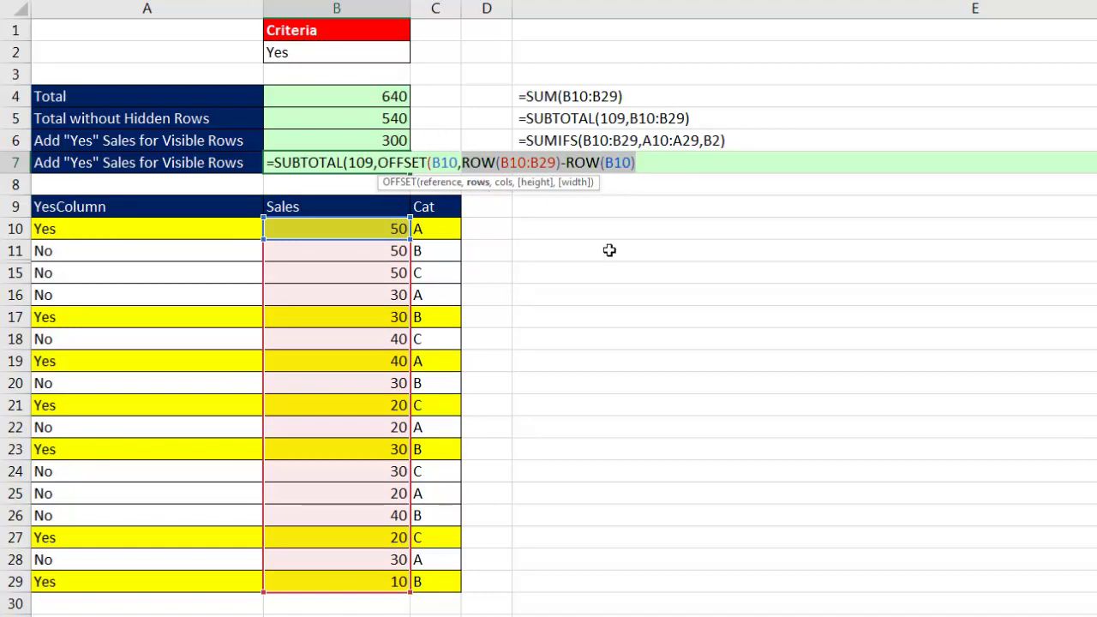
left_click(645, 162)
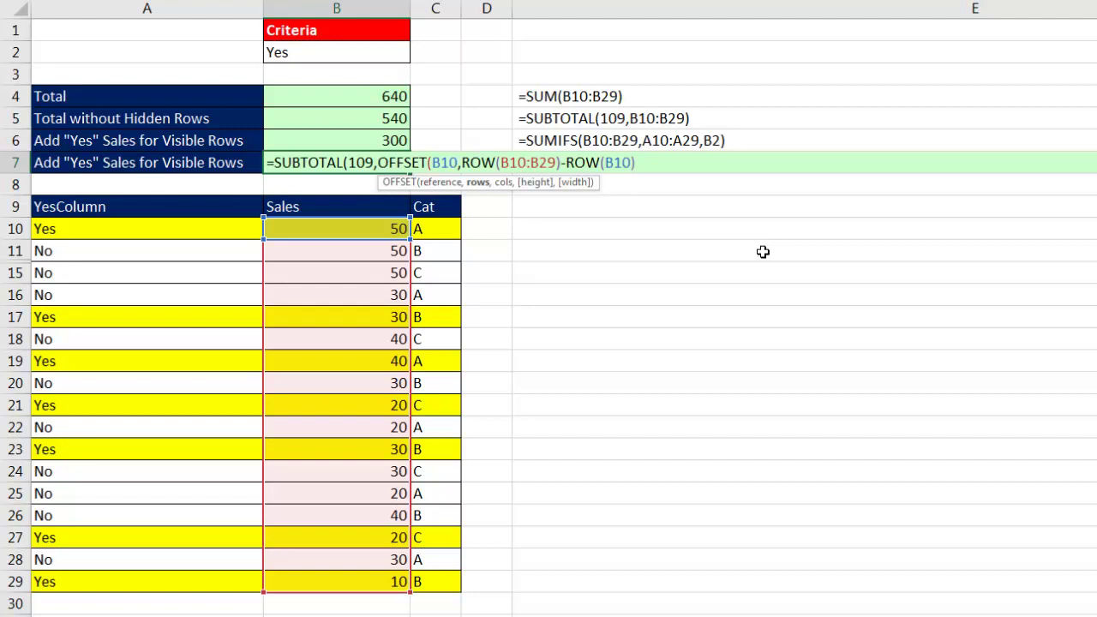
Leave the cols argument empty and close OFFSET, checking the array it returns before restoring the expression.
type(",")
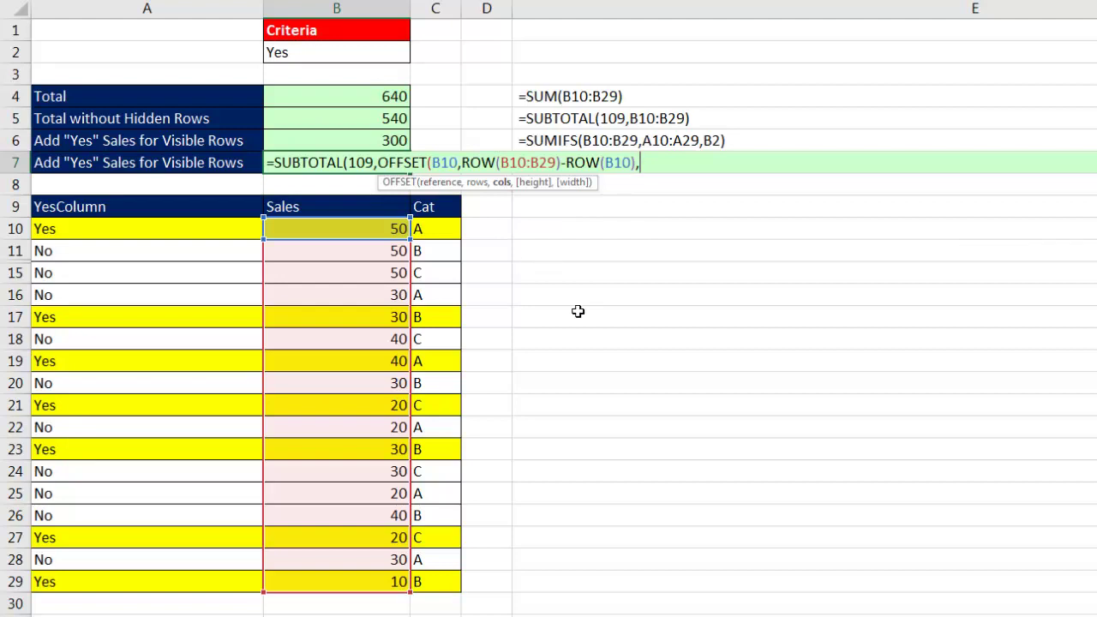
type(")")
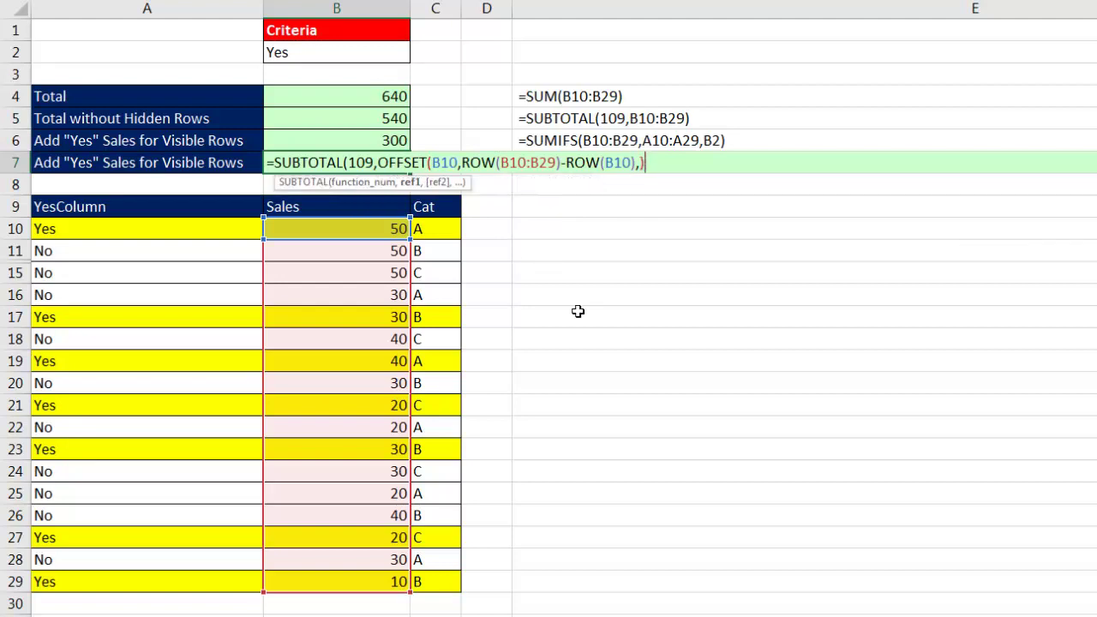
left_click(409, 182)
key("F9")
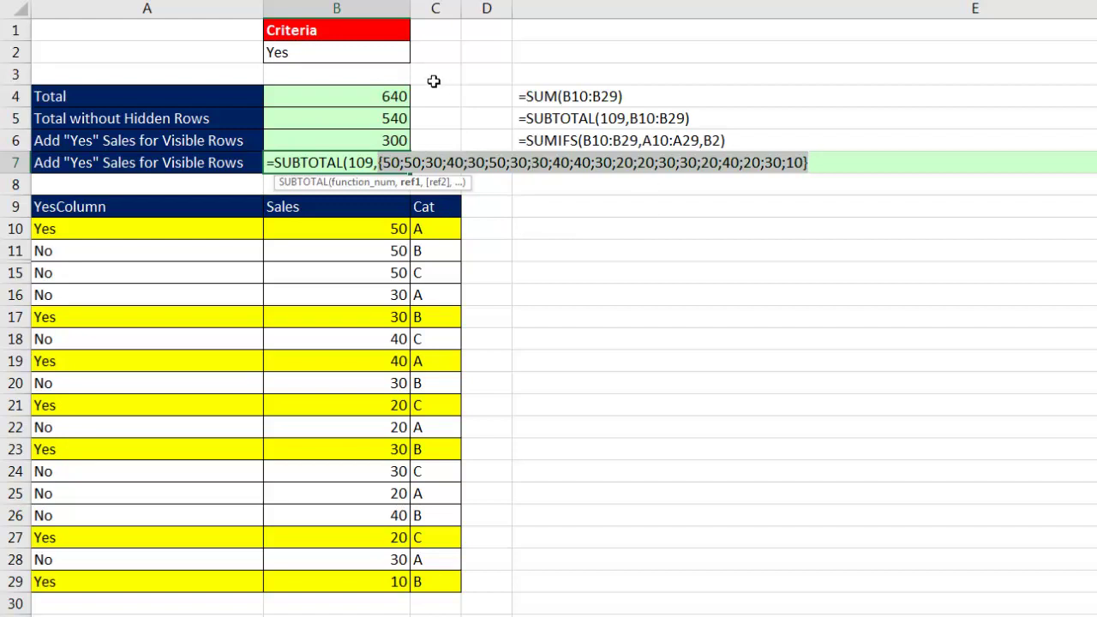
key("ctrl+z")
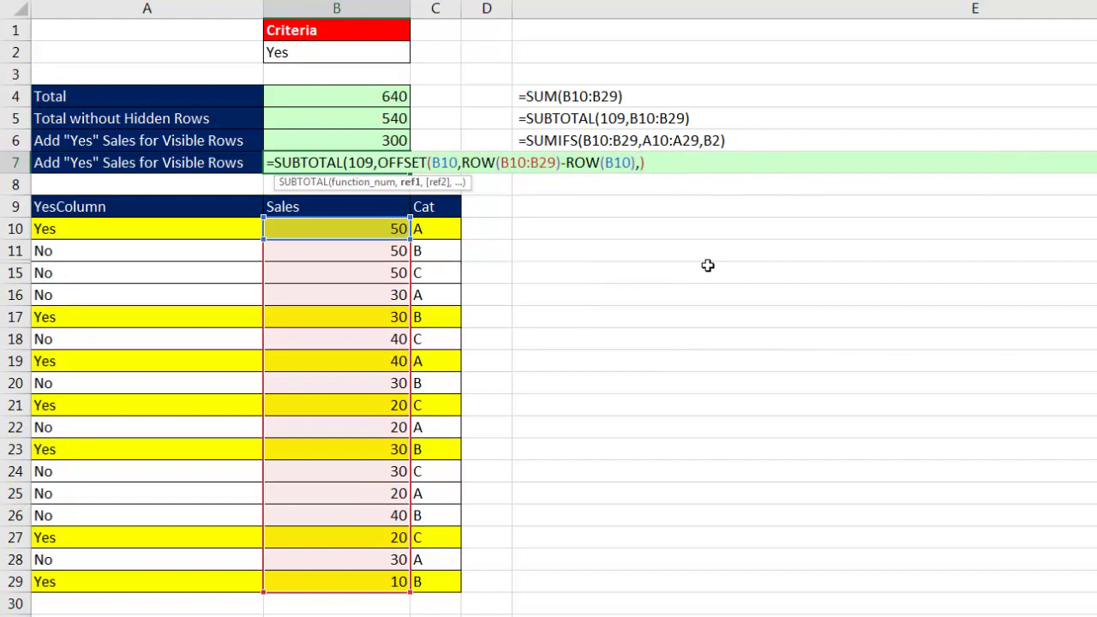
Close the SUBTOTAL function and evaluate it to check how hidden rows are treated, restoring the expression.
key("shift+Home")
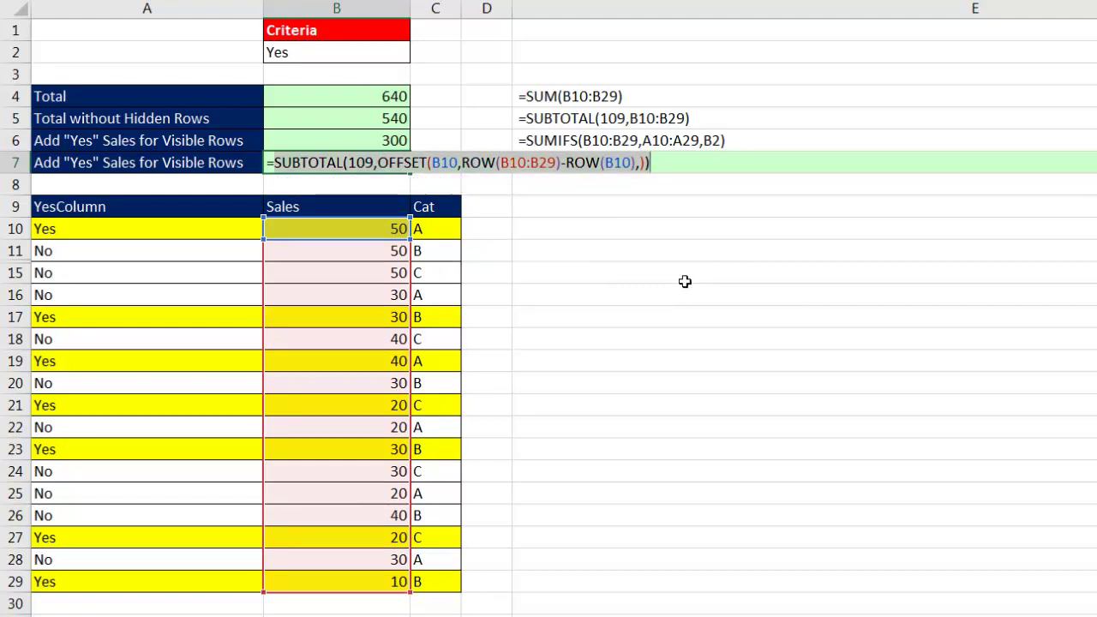
key("F9")
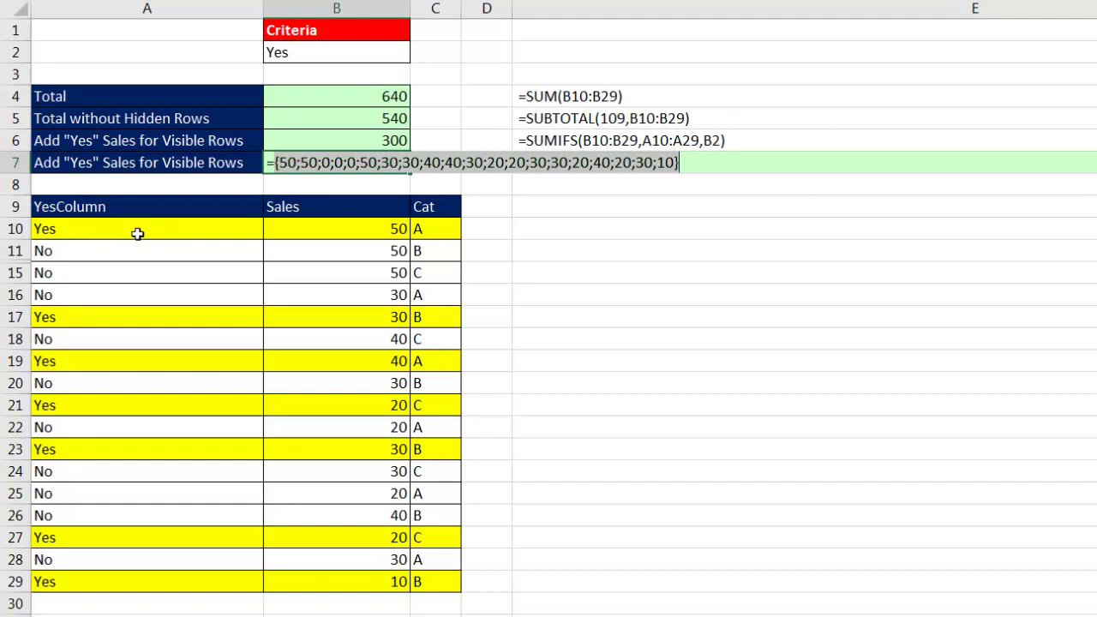
key("ctrl+z")
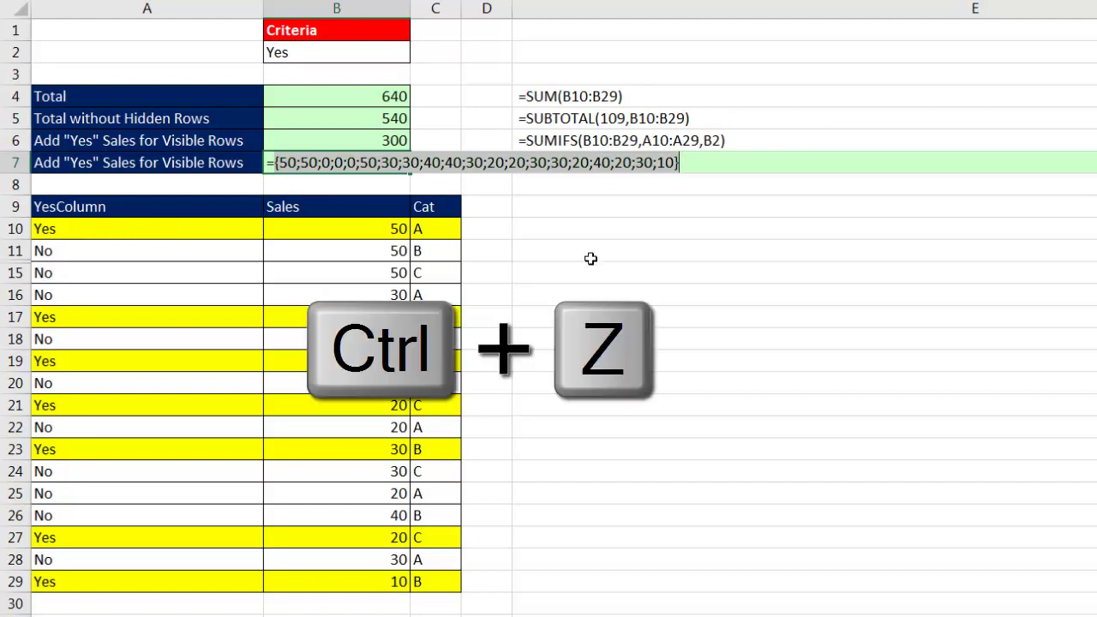
Wrap the SUBTOTAL expression in a SUMPRODUCT function as its first array.
left_click(275, 163)
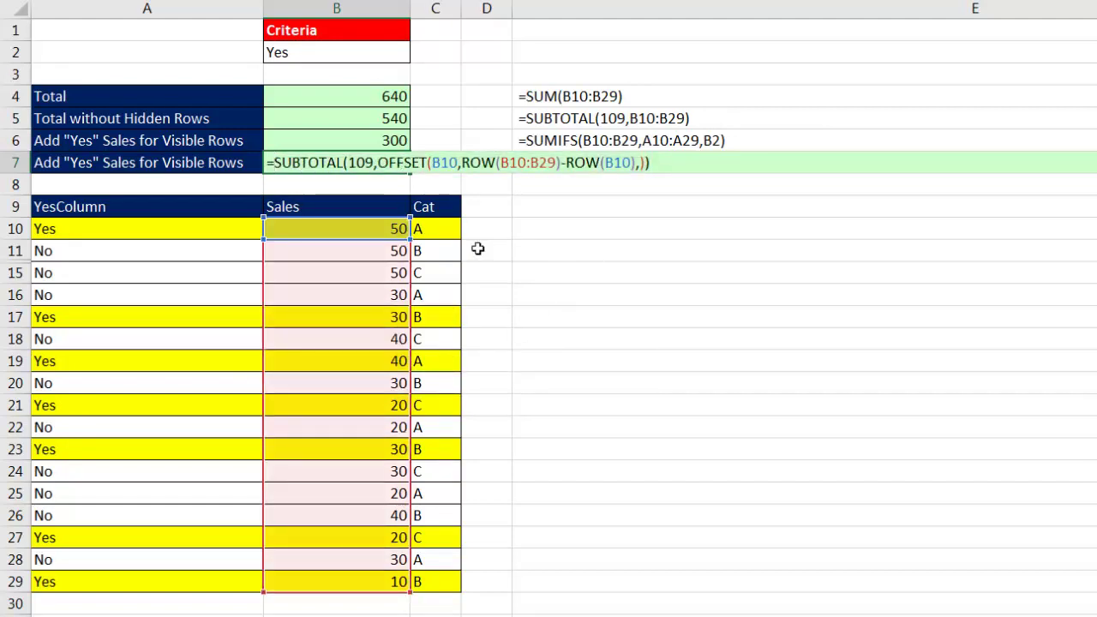
type("sump")
key("Tab")
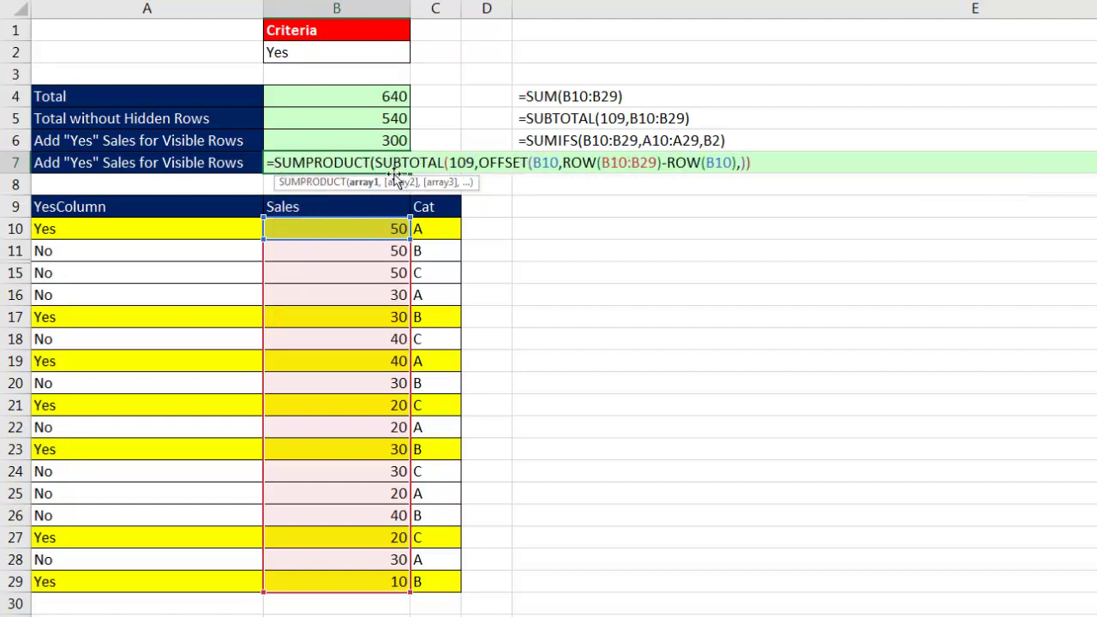
Add the condition A10:A29=B2, comparing YesColumn with the criteria cell, as the second SUMPRODUCT array.
left_click(361, 182)
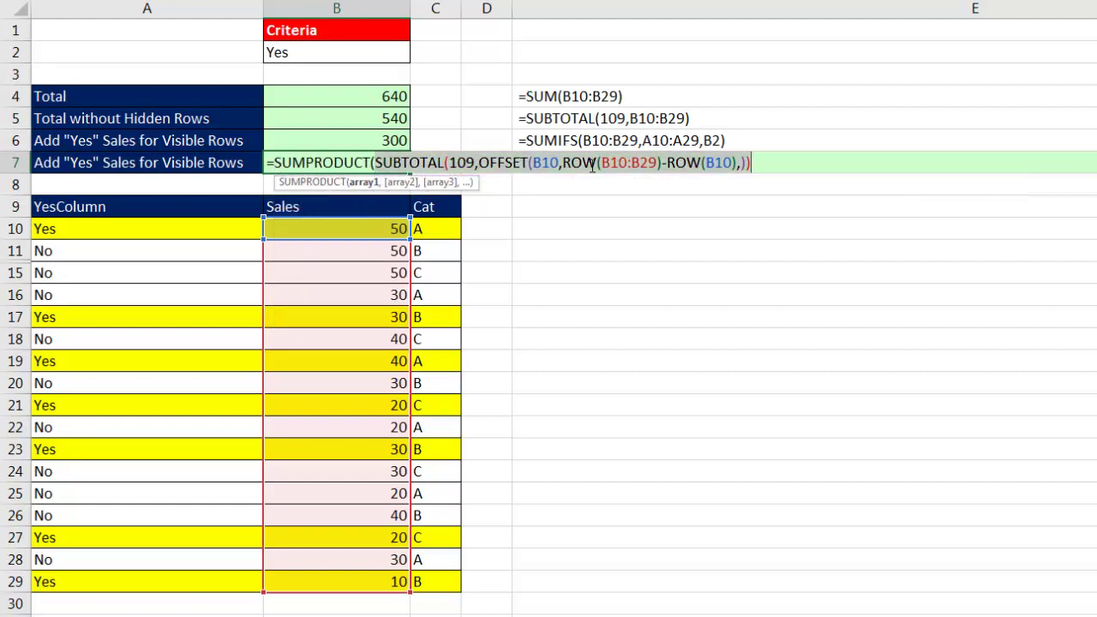
left_click(765, 162)
type(",")
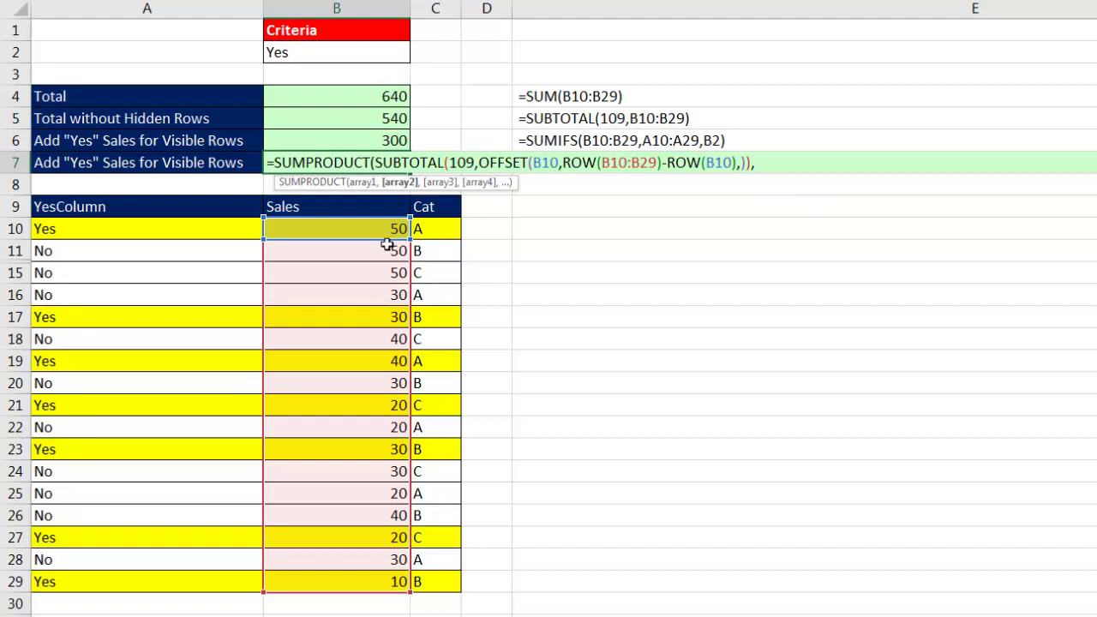
left_click_drag(228, 229, 233, 582)
type("=")
left_click(362, 53)
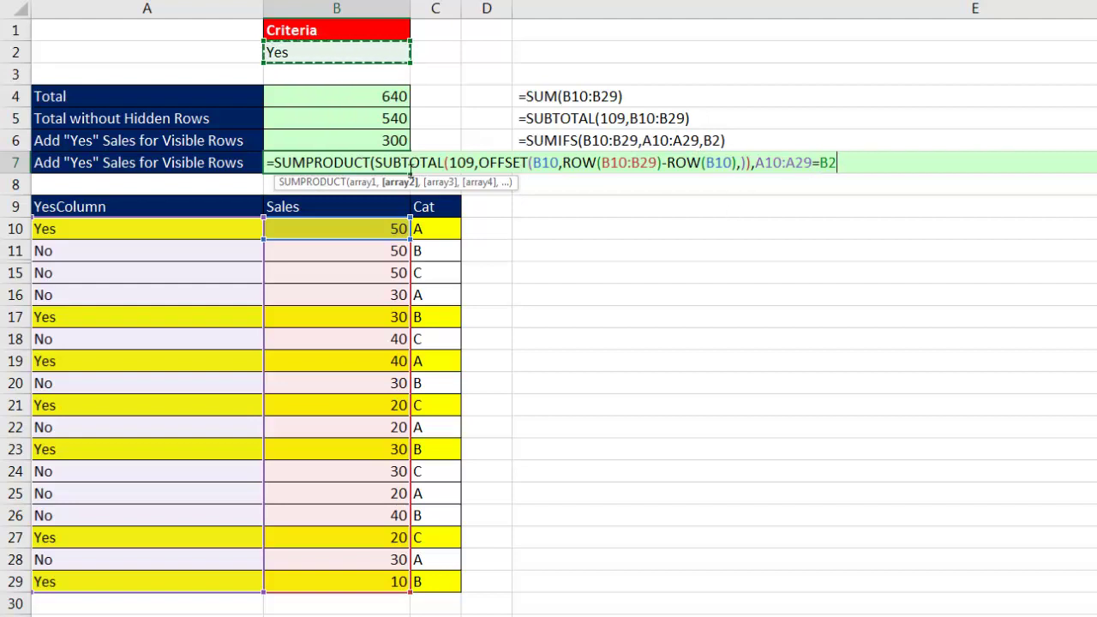
Evaluate the A10:A29=B2 condition within the formula to examine its logical values, and restore the expression.
left_click_drag(394, 190, 751, 222)
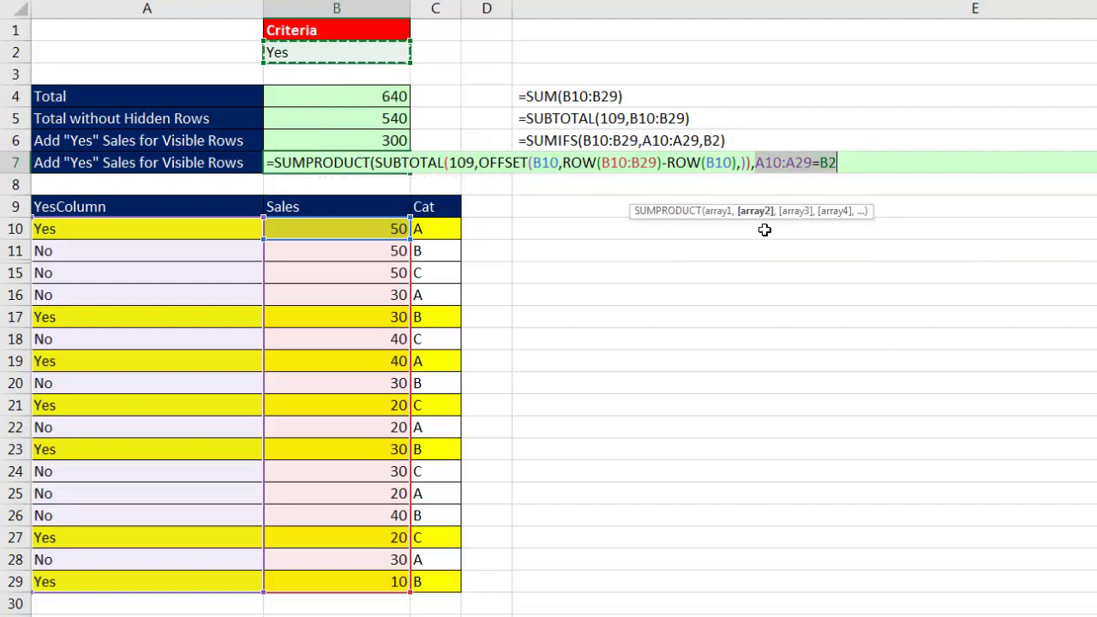
left_click_drag(837, 163, 754, 163)
key("F9")
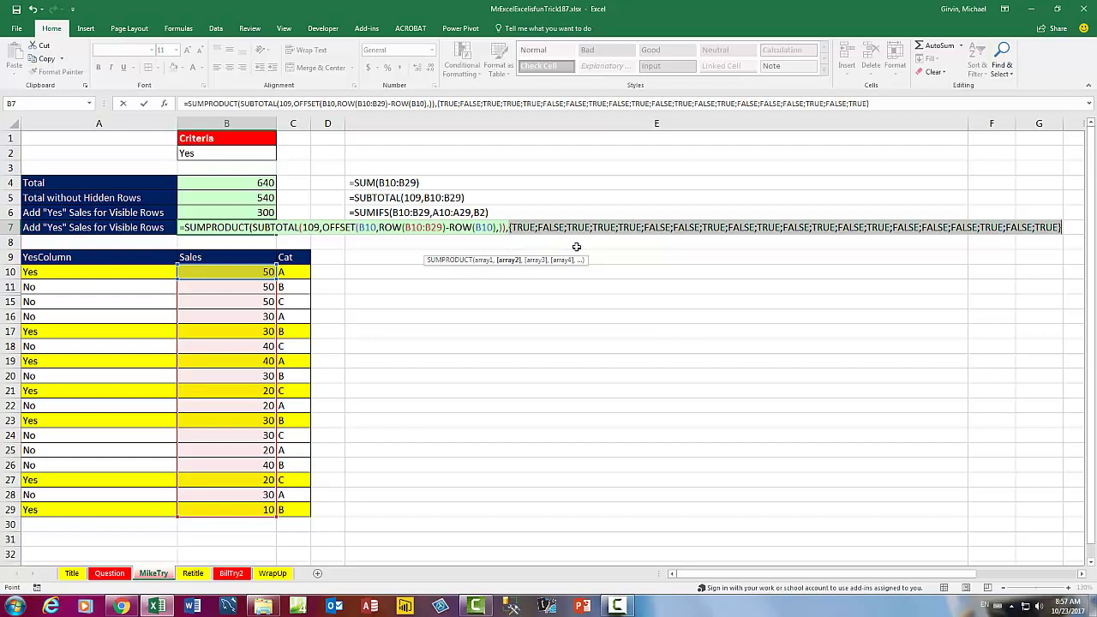
key("ctrl+z")
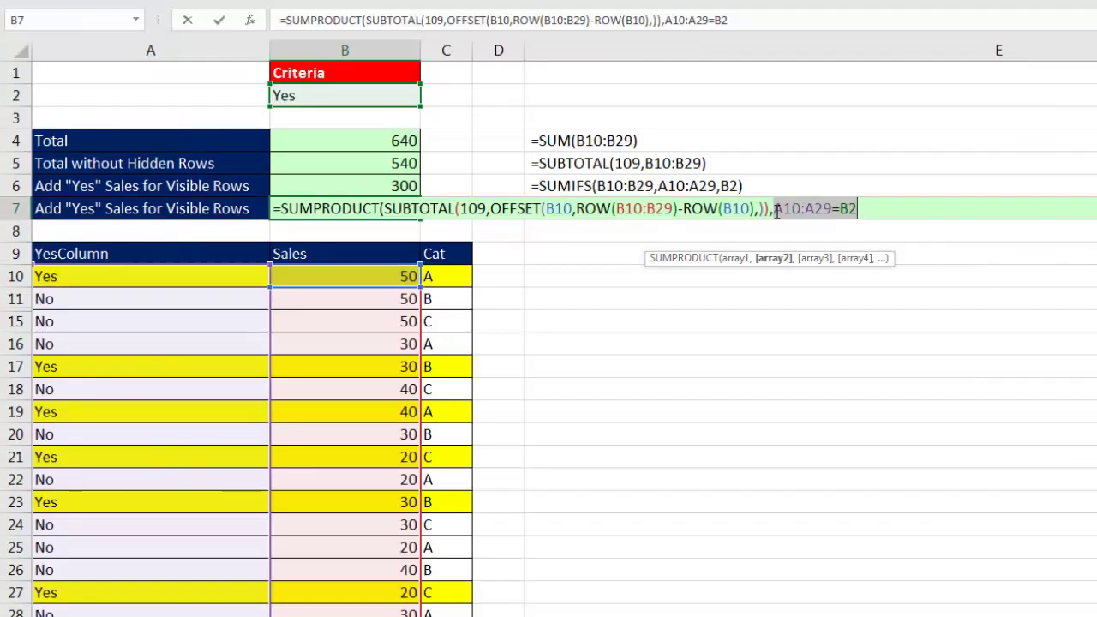
key("Left")
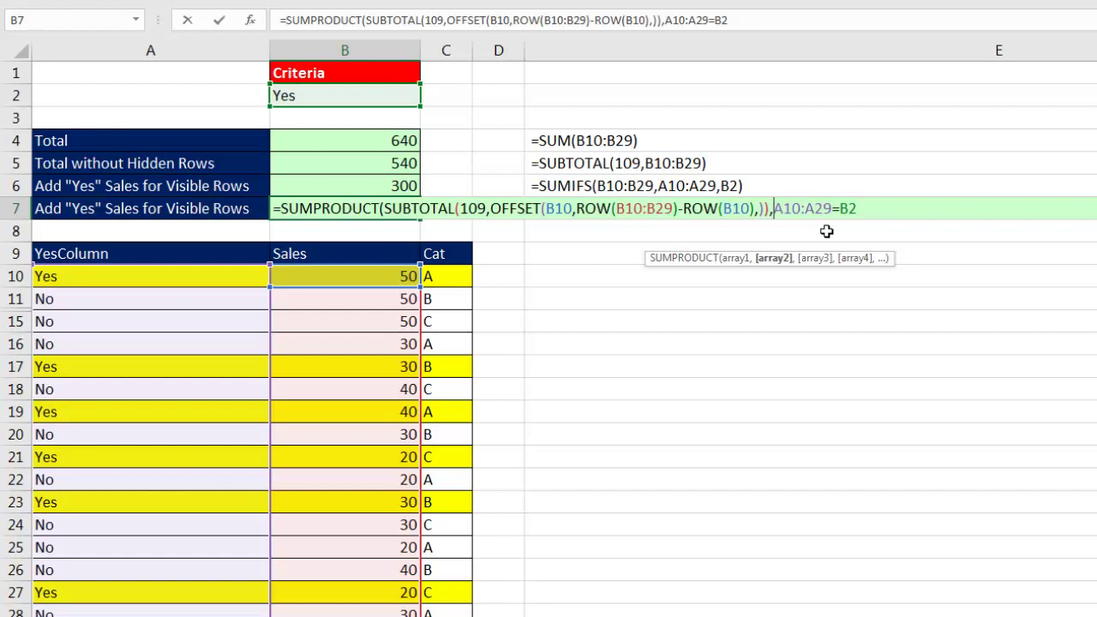
Convert the condition to numbers as --(A10:A29=B2), and evaluate the second SUMPRODUCT array to examine it, restoring the expression.
type("--")
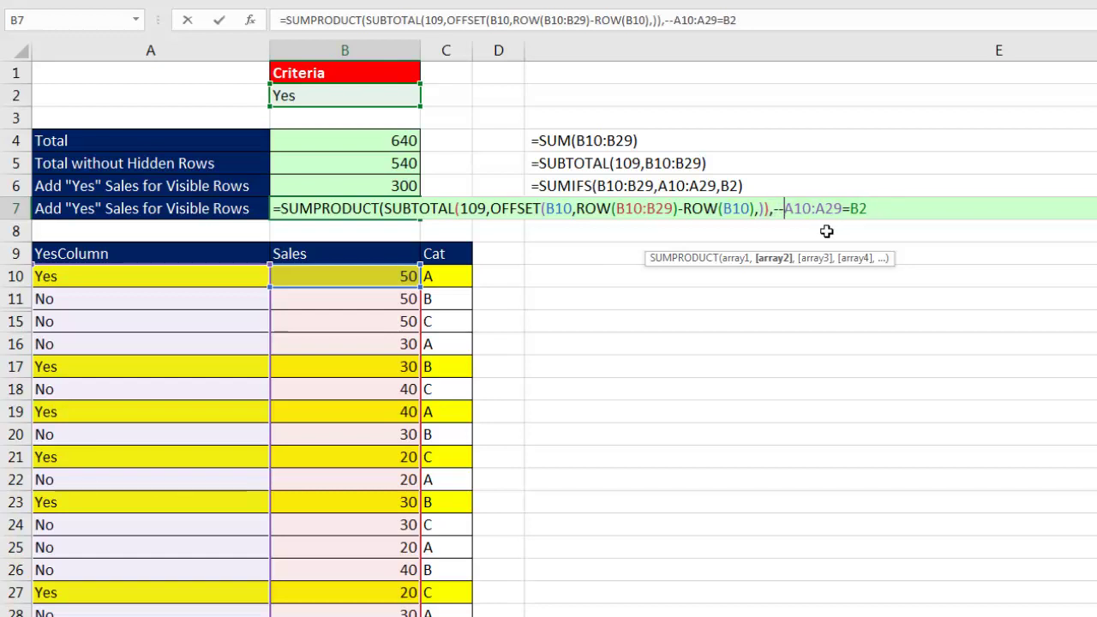
type("(")
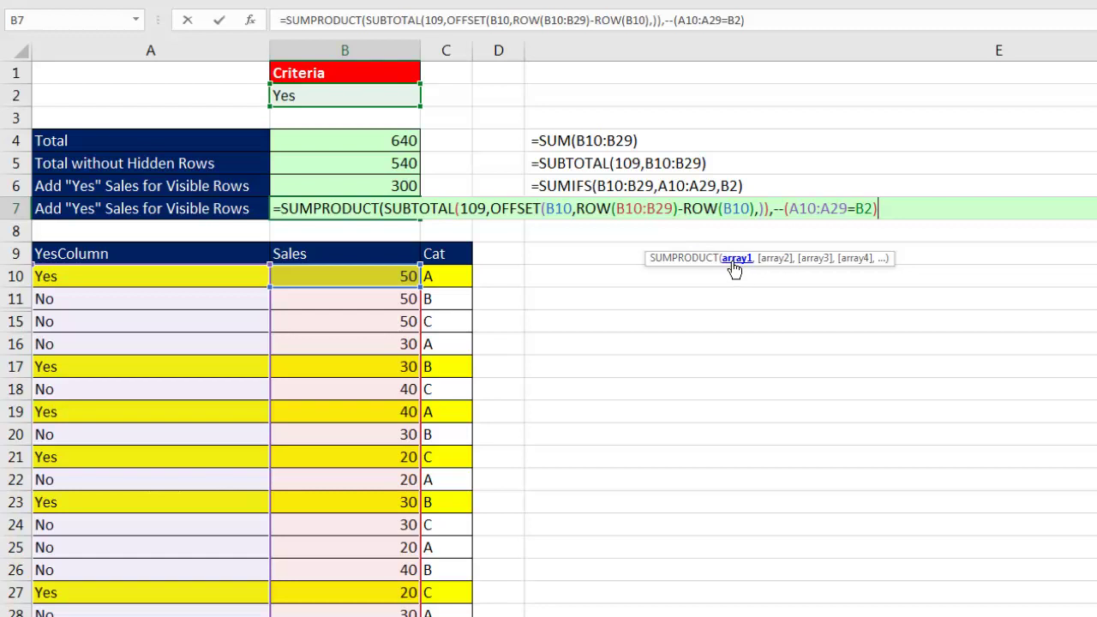
left_click(735, 259)
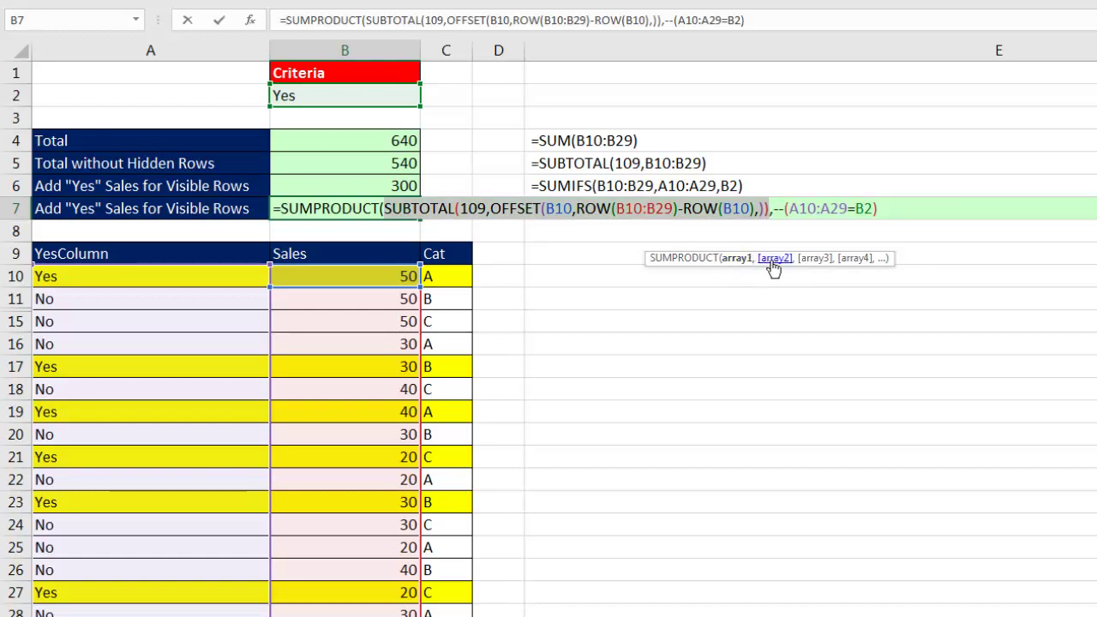
left_click(771, 259)
key("F9")
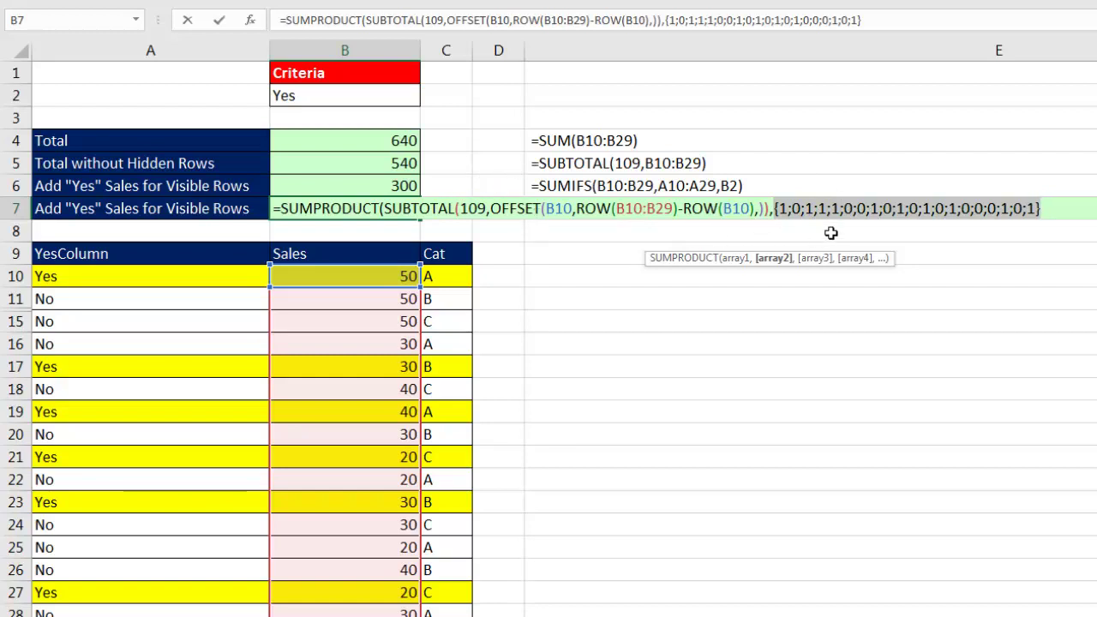
key("ctrl+z")
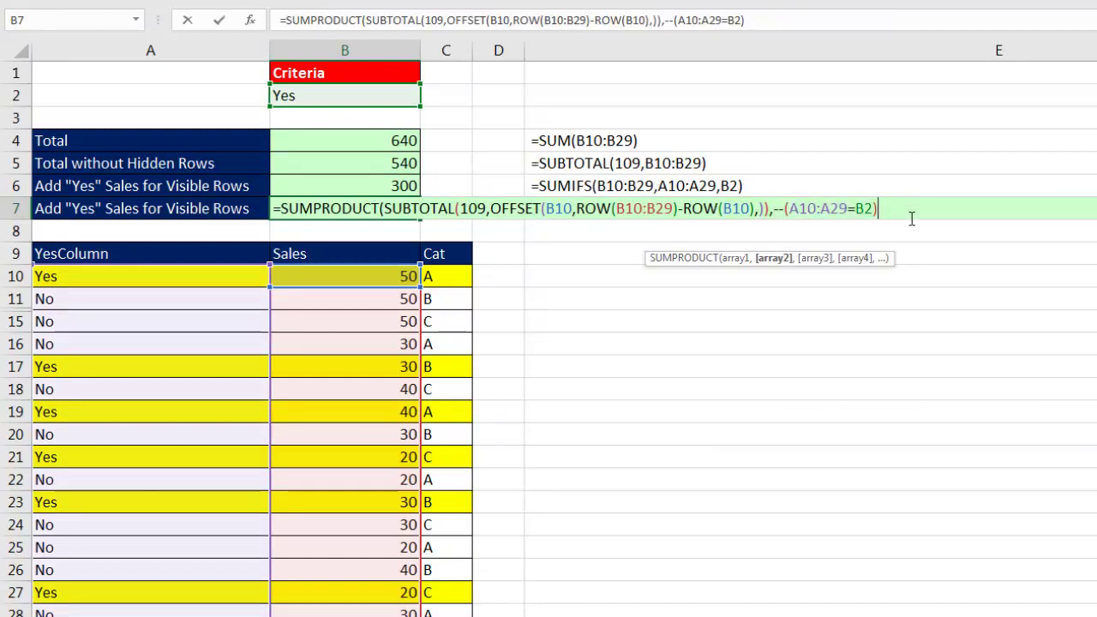
Close the SUMPRODUCT function and enter the completed formula in B7.
type(")")
key("ctrl+Return")
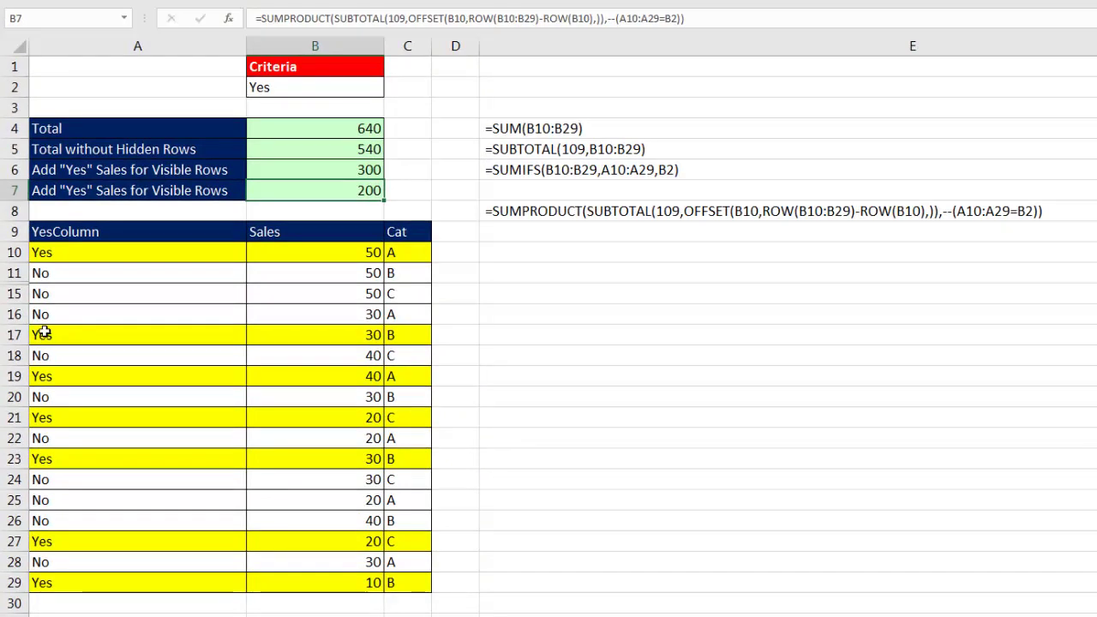
Hide rows 17 to 27 to test the visible-row formulas, and undo the hiding.
left_click_drag(13, 335, 10, 542)
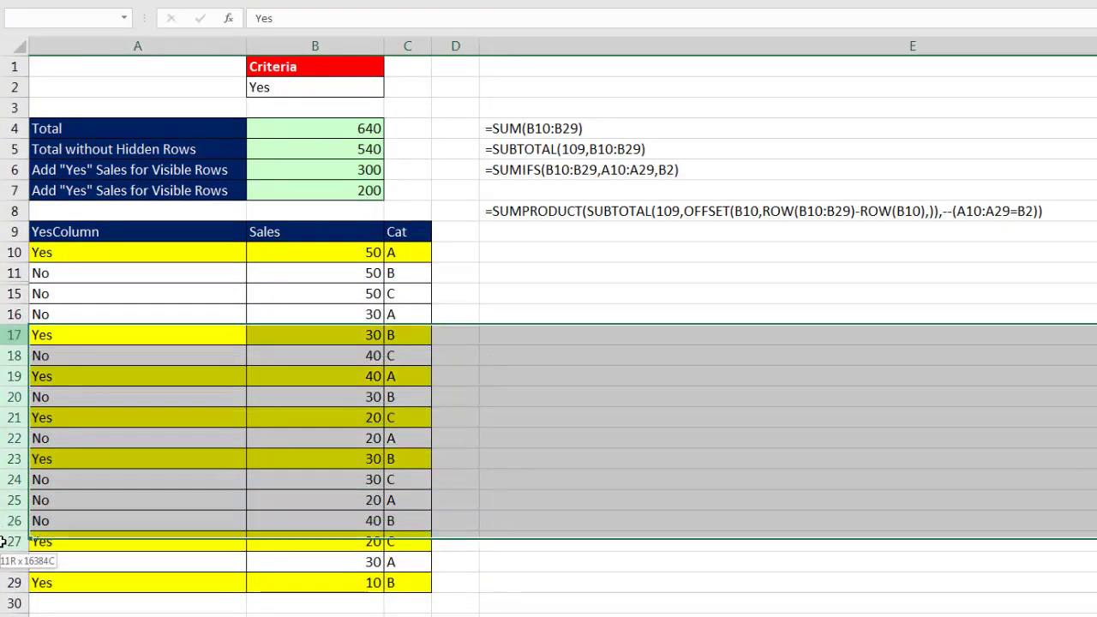
right_click(10, 357)
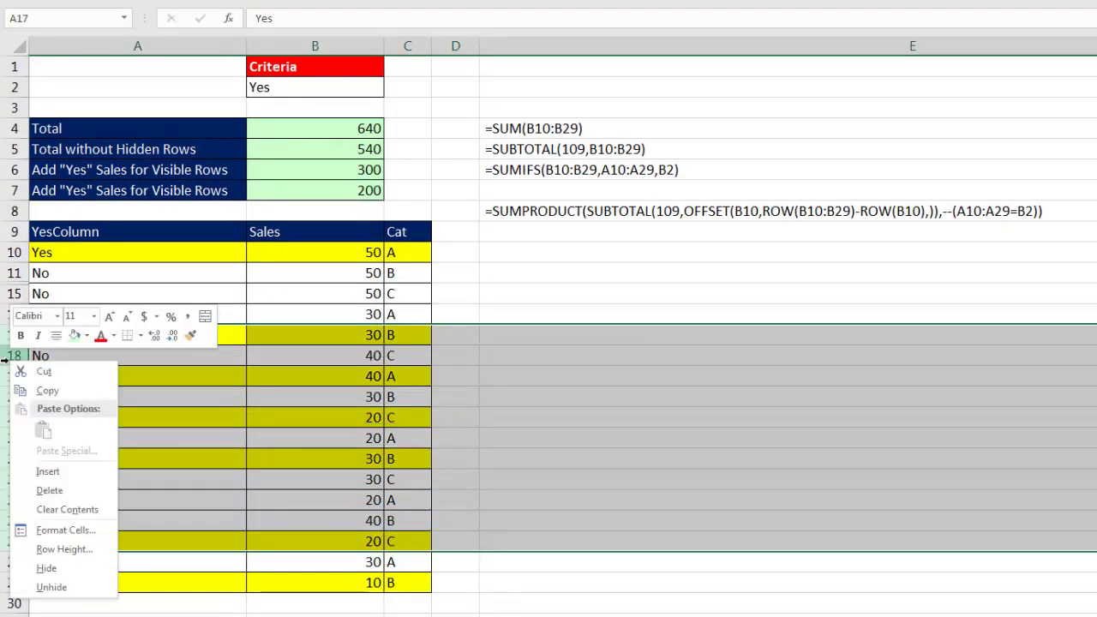
left_click(67, 571)
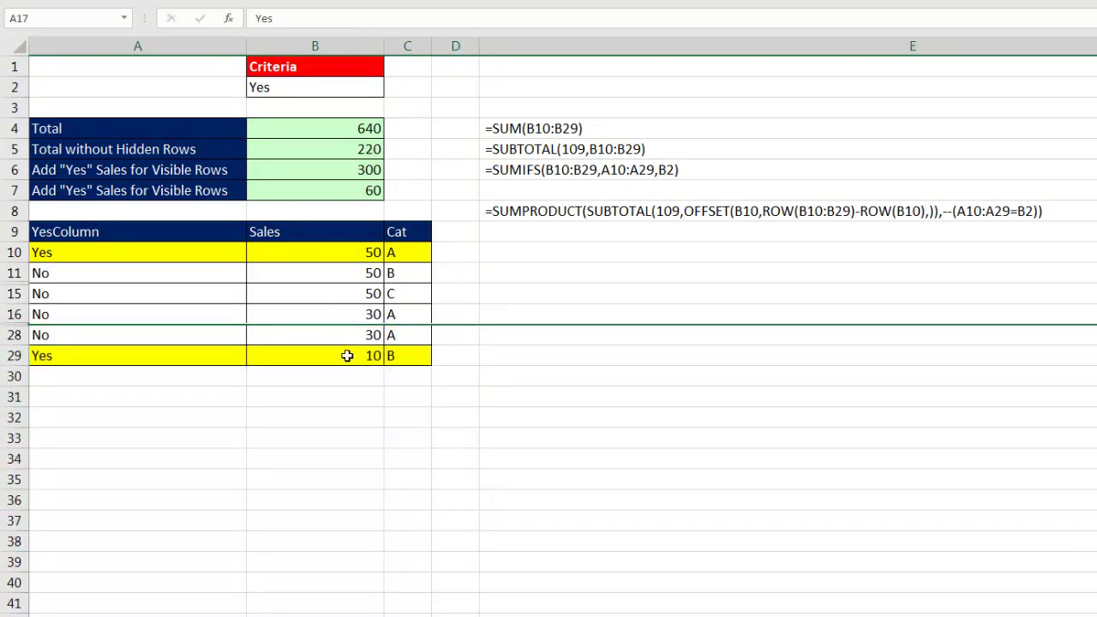
key("ctrl+z")
Add filters to the table headers in row 9 and filter the Cat column to show only B.
left_click(404, 230)
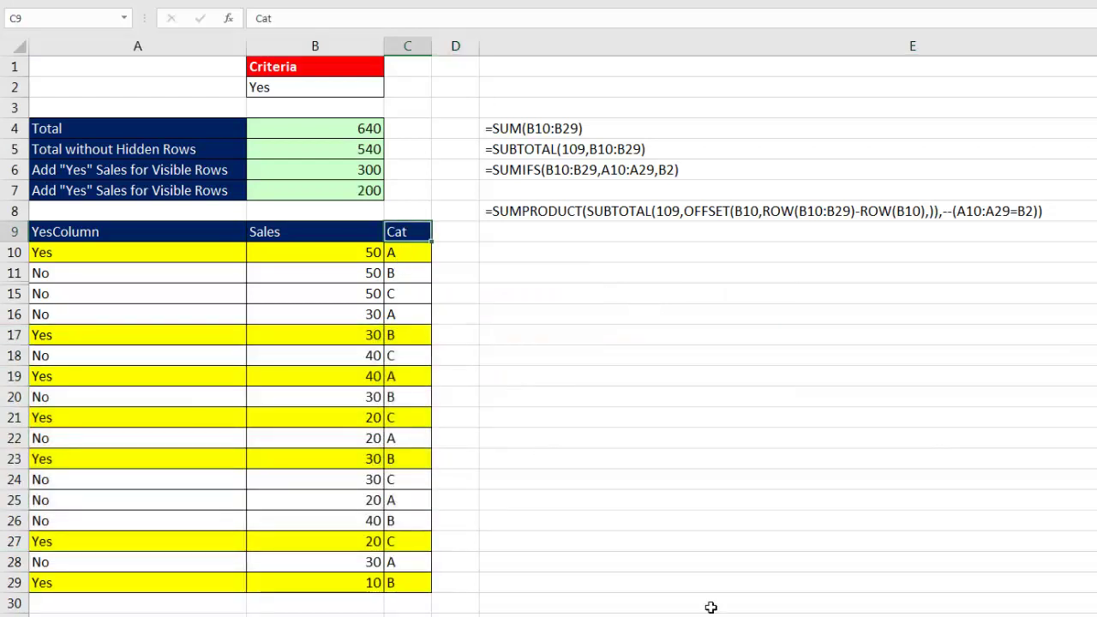
key("ctrl+shift+l")
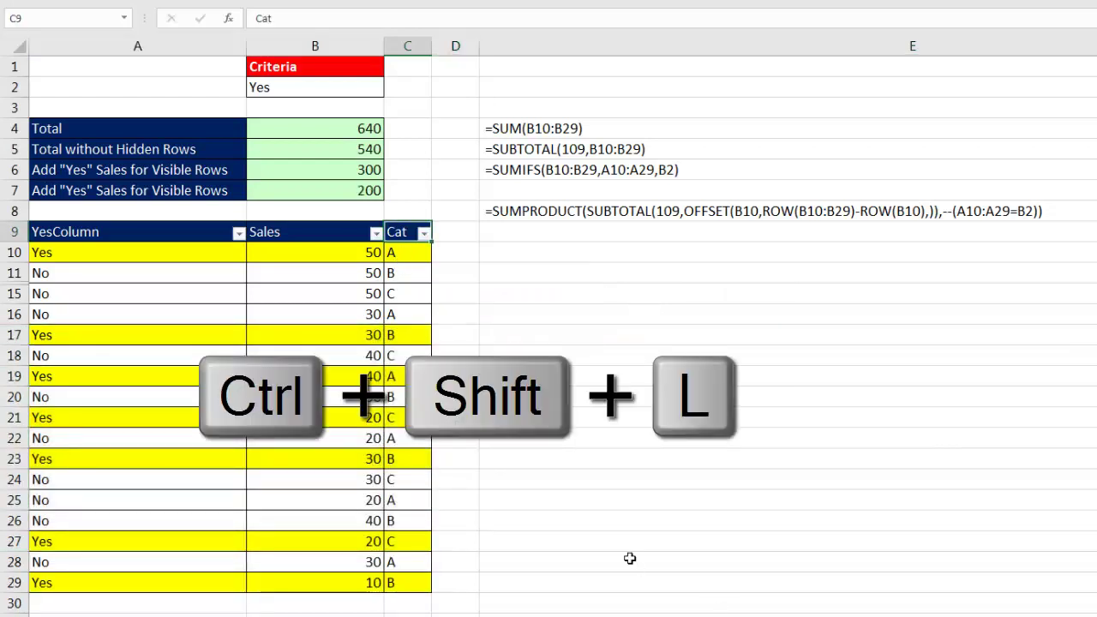
left_click(423, 233)
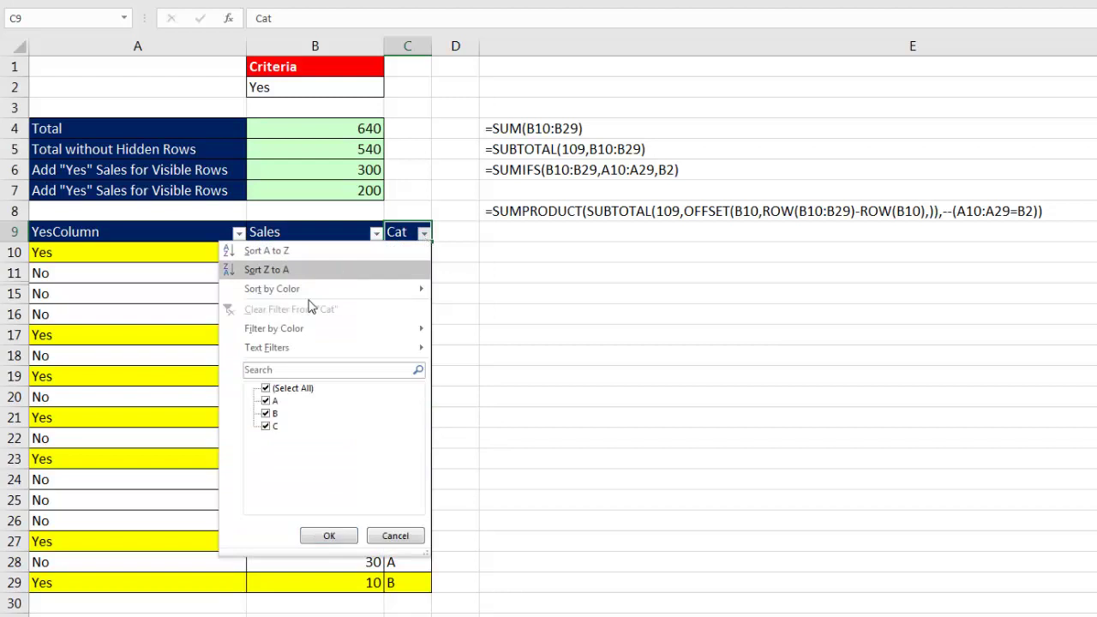
left_click(266, 389)
left_click(266, 413)
left_click(328, 536)
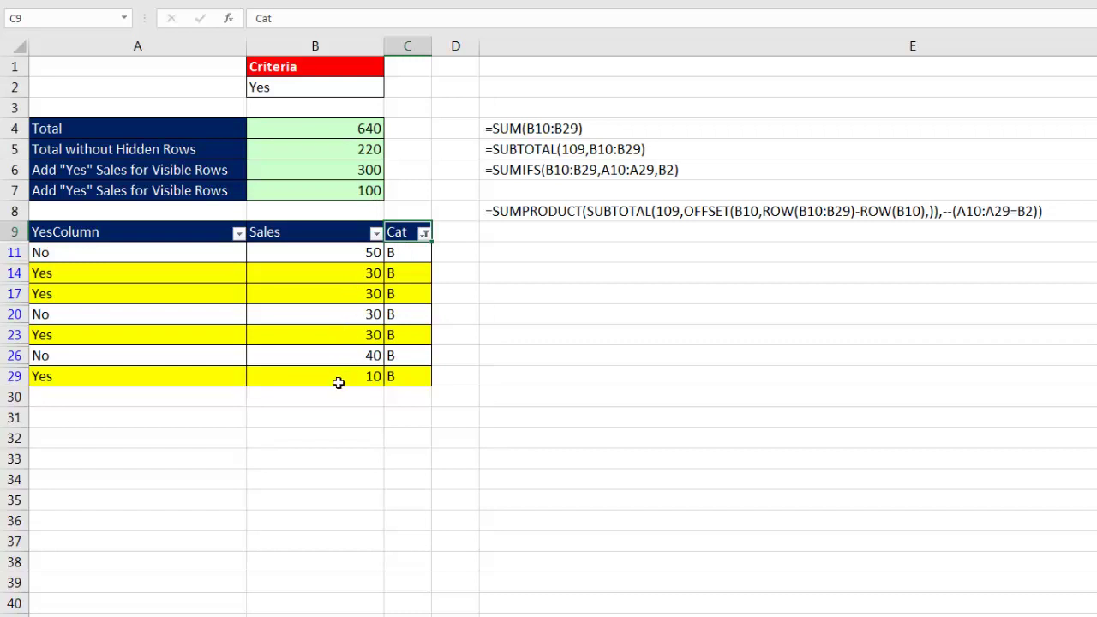
Review the SUMPRODUCT formula in B7, examining its first array and the OFFSET expression used as SUBTOTAL's ref1 argument.
left_click(355, 190)
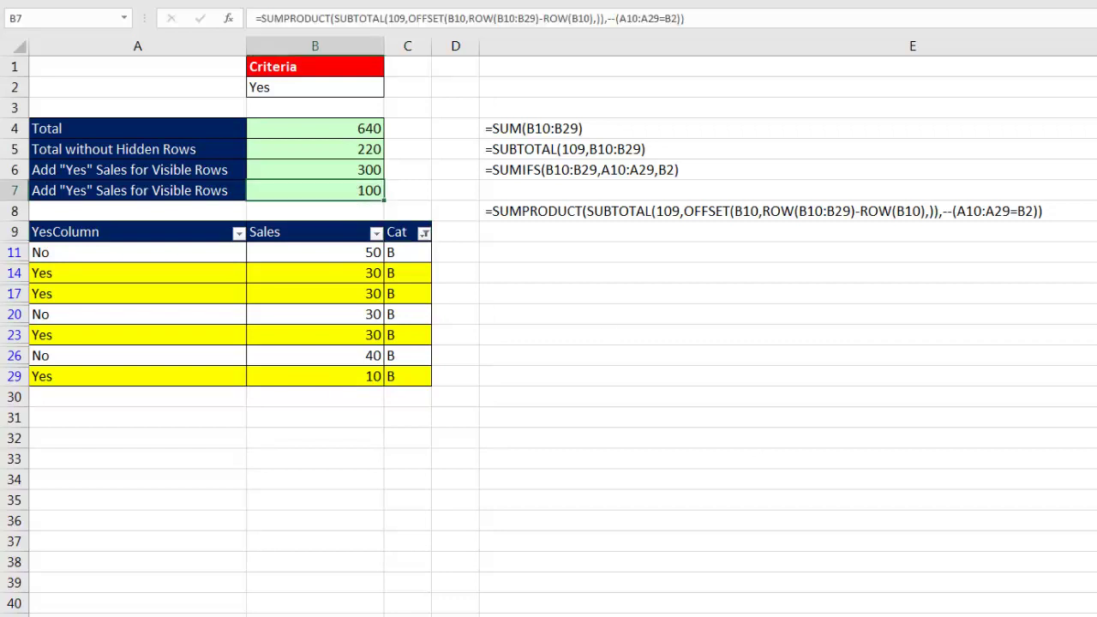
key("F2")
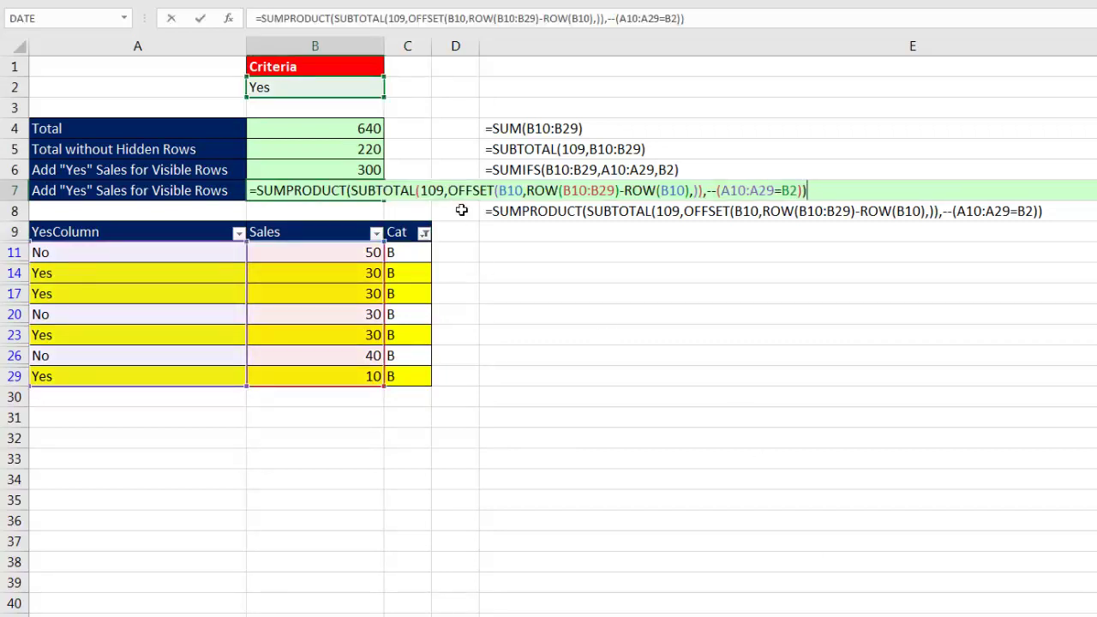
left_click(351, 190)
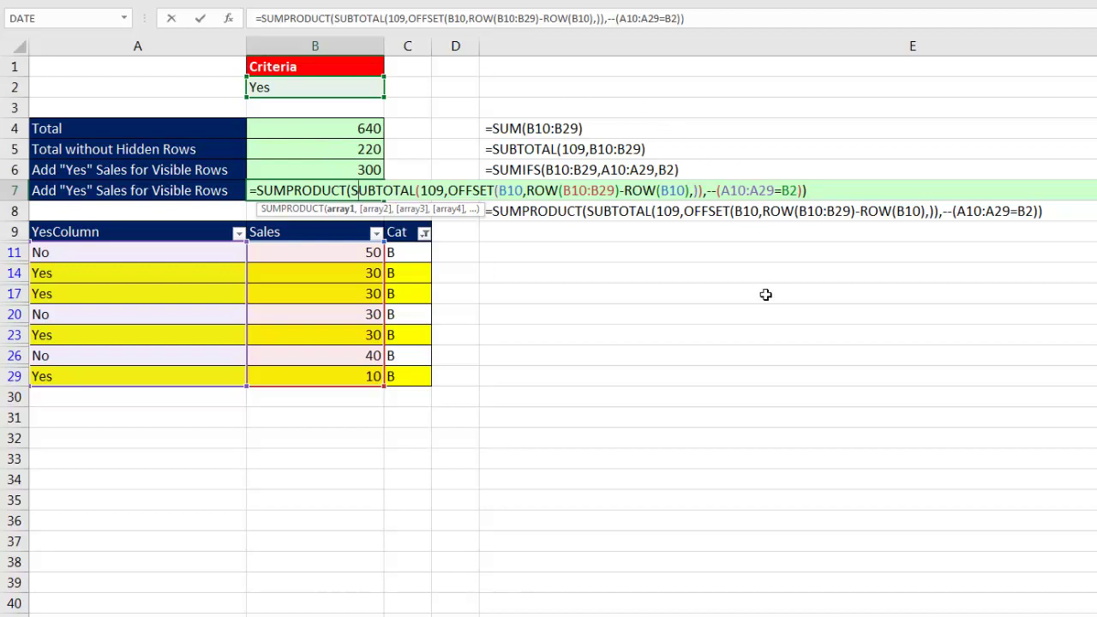
key("End")
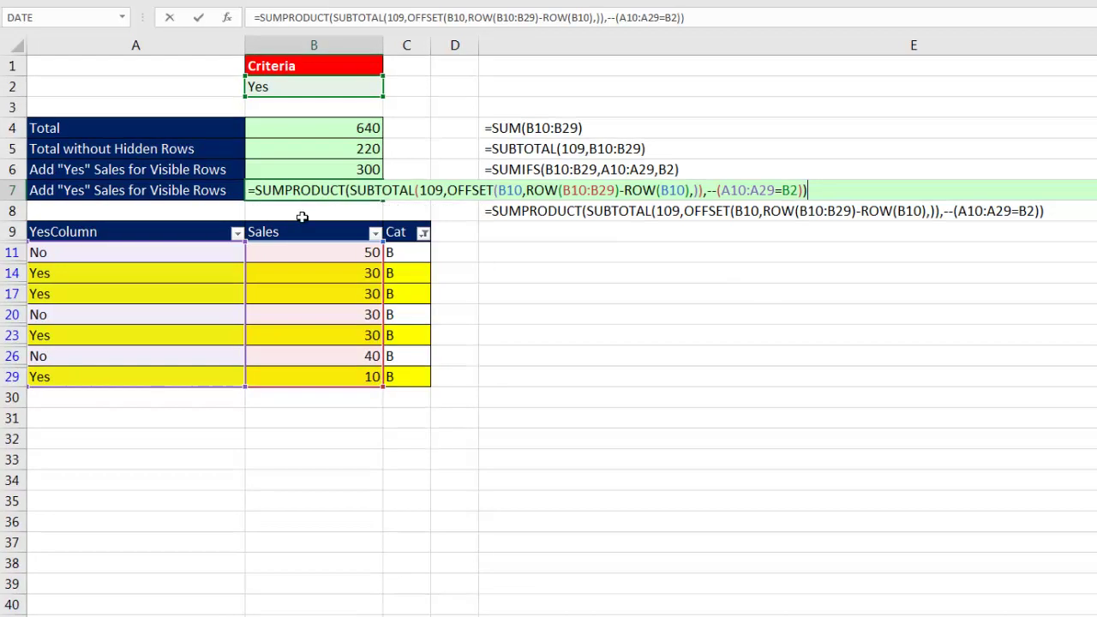
left_click(449, 190)
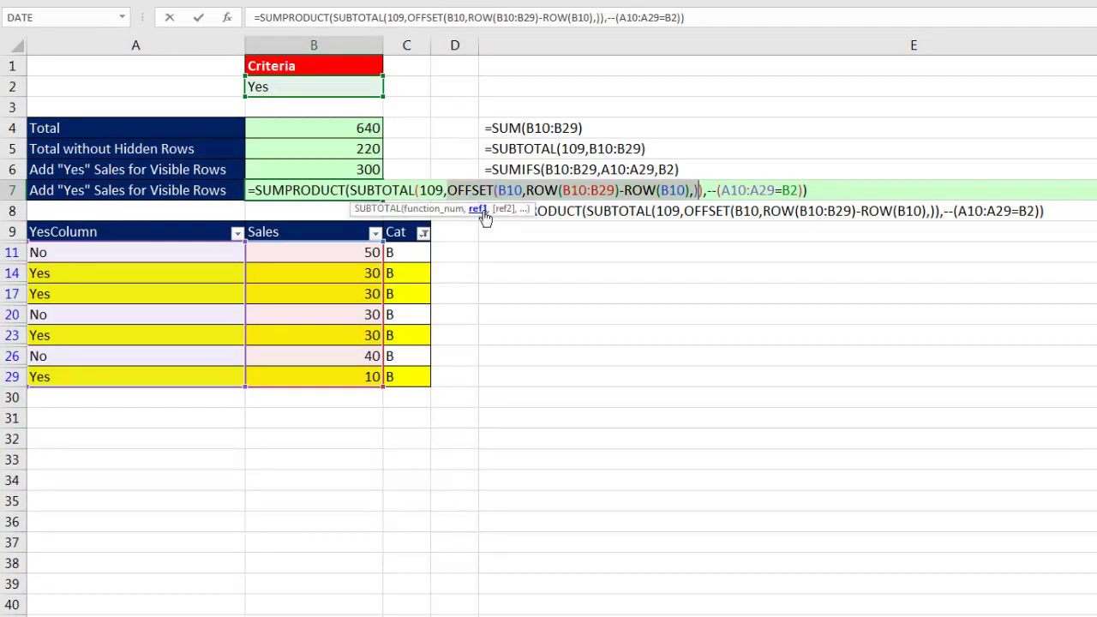
left_click(478, 211)
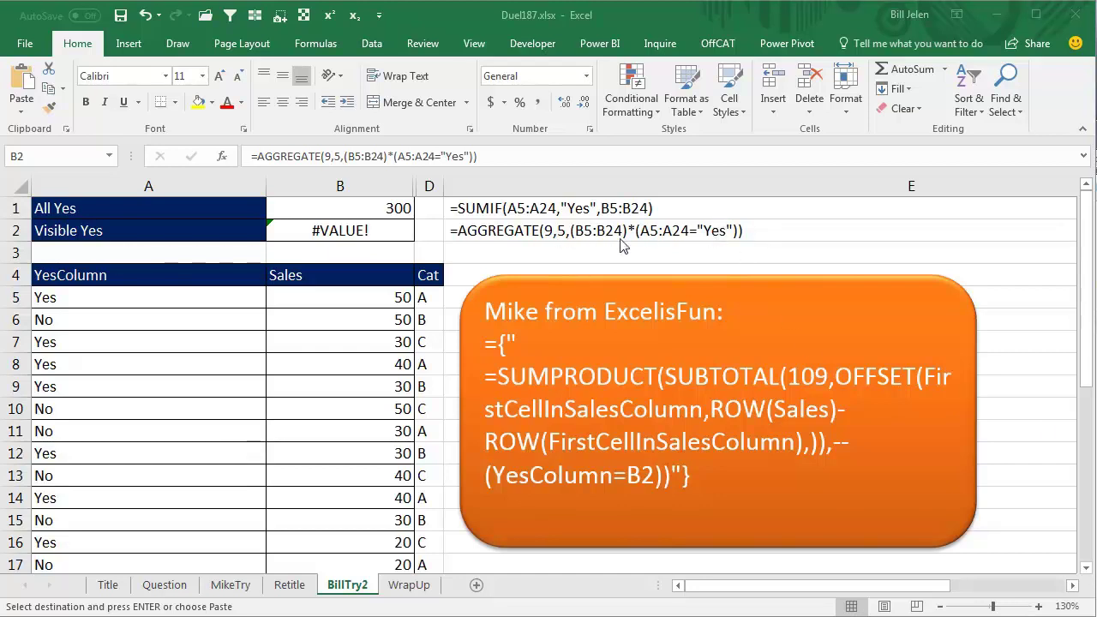
Unhide the Helper column between Sales and Cat on the BillTry2 sheet, and select its first data cell, C5.
left_click(414, 186)
left_click_drag(414, 186, 399, 186)
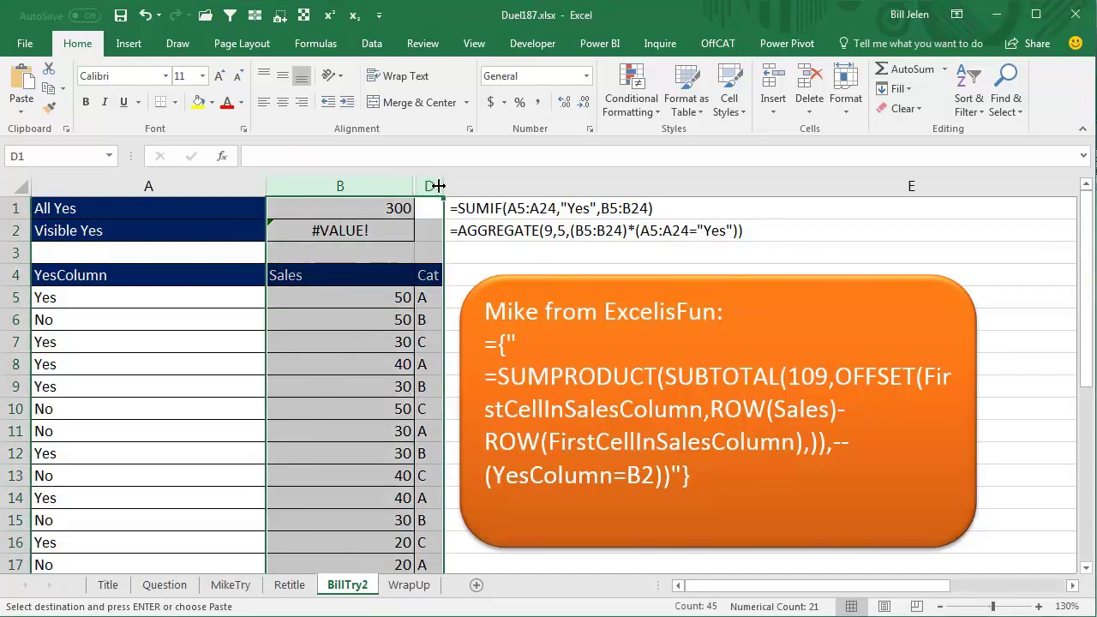
key("alt+o")
key("c")
key("u")
key("Down")
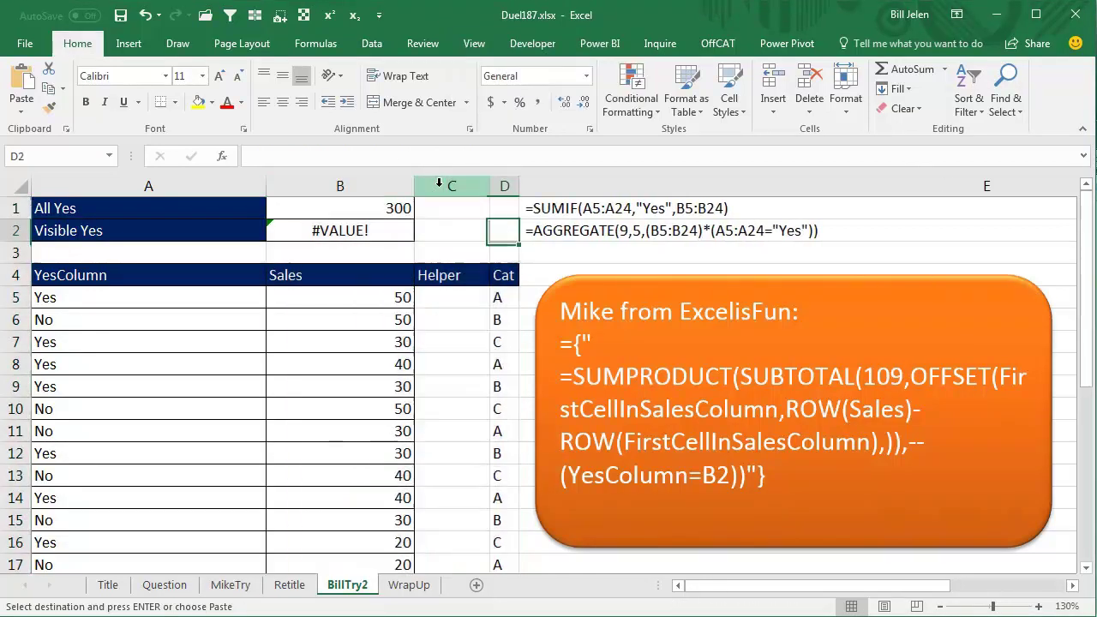
key("Down")
key("Down")
key("Left")
key("Down")
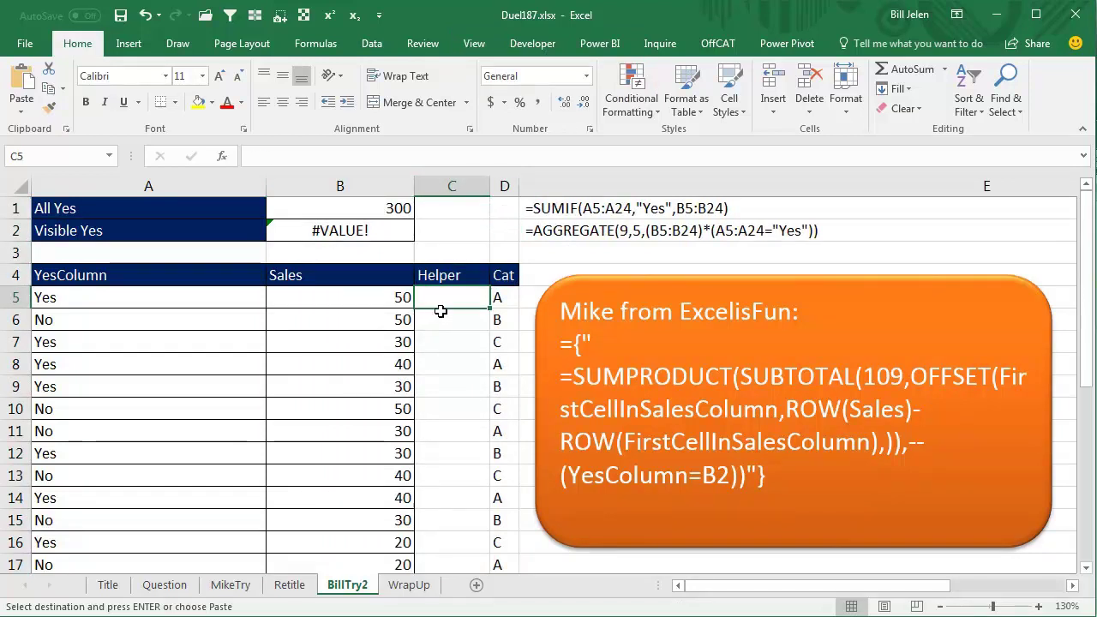
View the Retitle sheet and return to BillTry2.
left_click(290, 585)
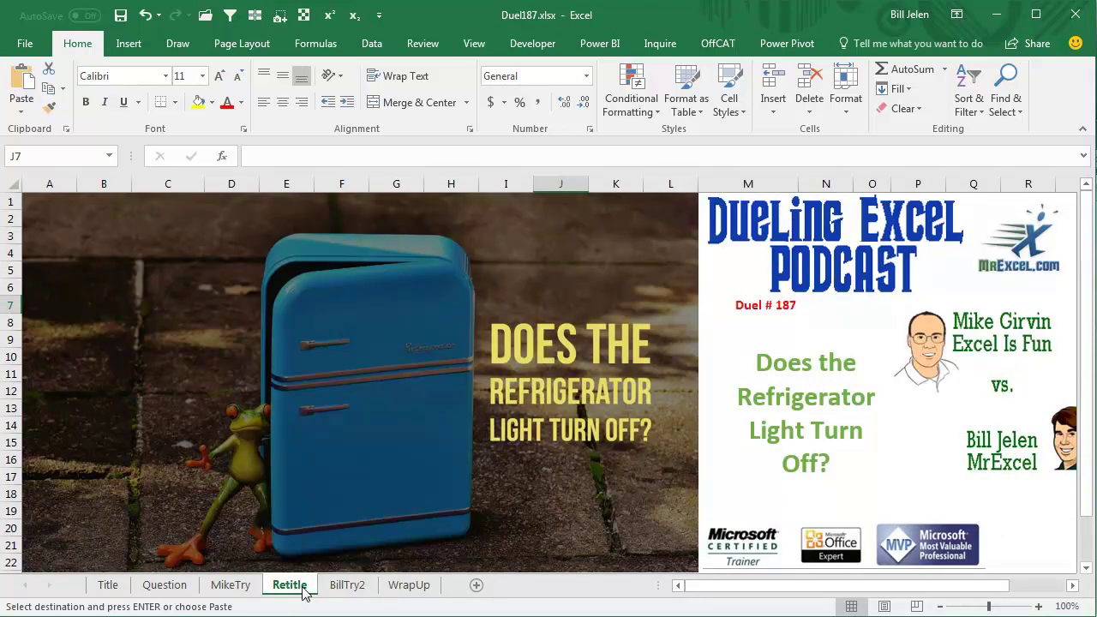
left_click(345, 586)
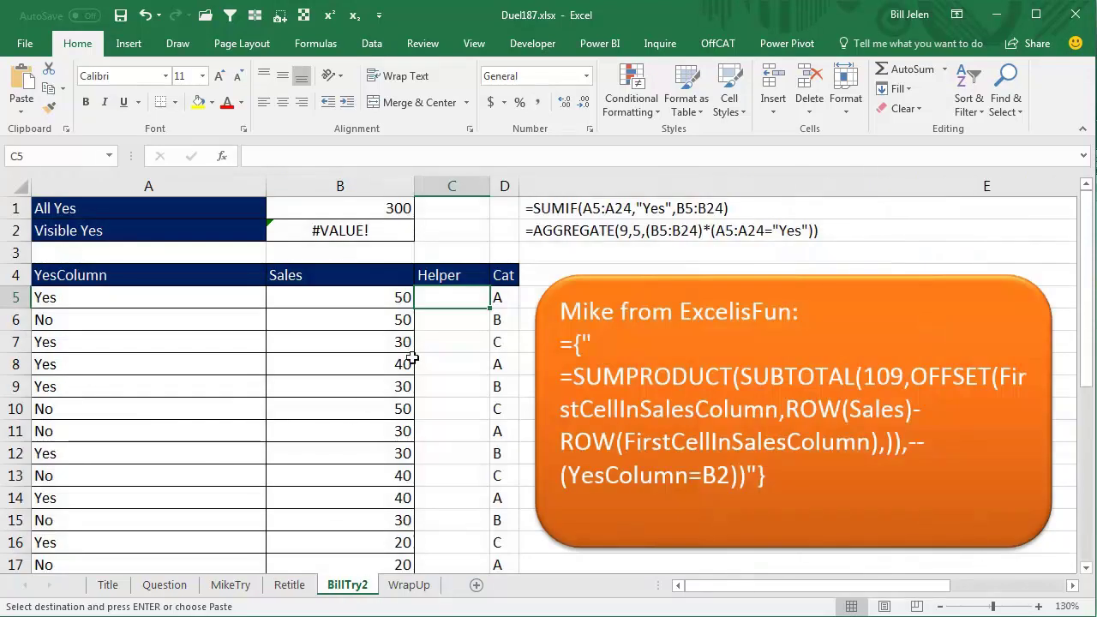
Start an AGGREGATE formula in Helper cell C5 with function number 9.
type("=agg")
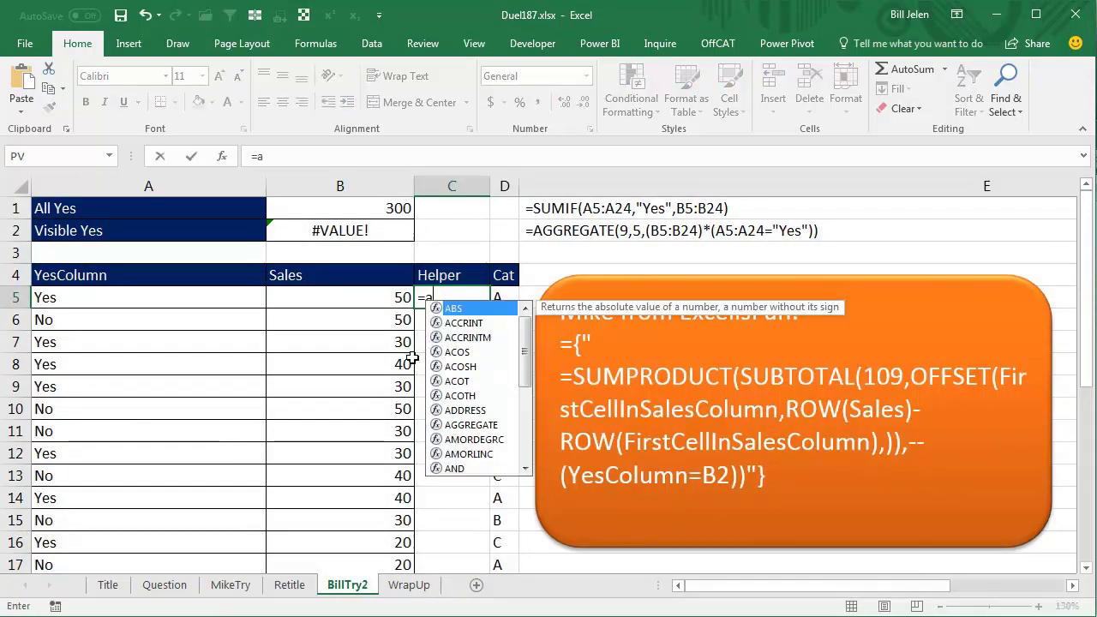
key("Tab")
key("Down")
key("Down")
key("Down")
key("Down")
key("Down")
key("Down")
key("Down")
key("Down")
key("Tab")
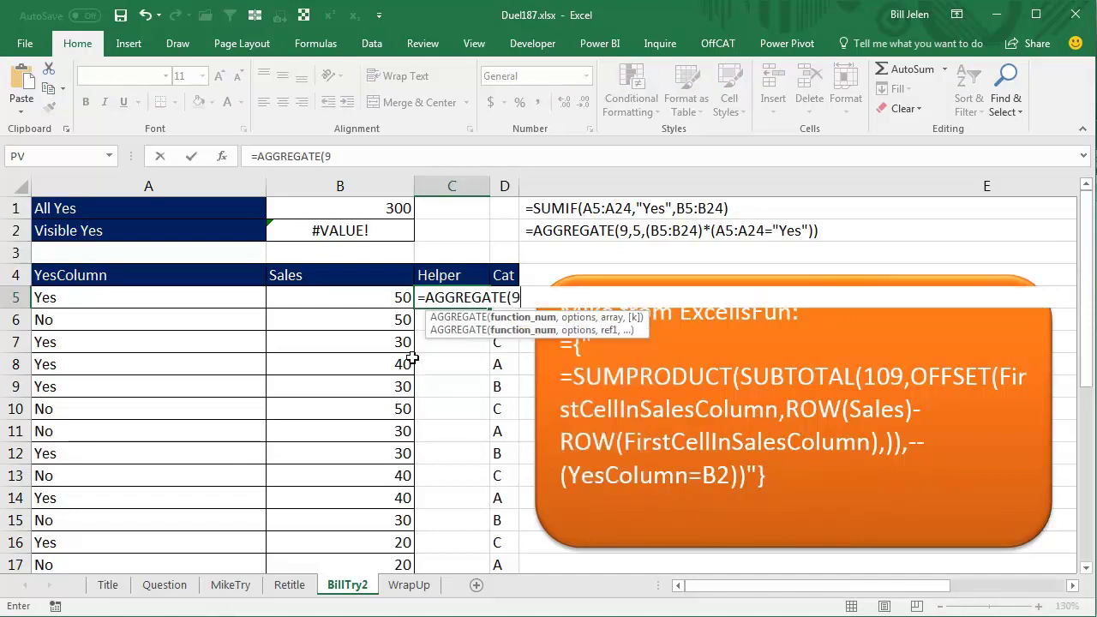
Complete the C5 formula with option 5 and reference B5, and fill it down the Helper column.
type(",")
key("Down")
key("Down")
key("Down")
key("Down")
key("Down")
key("Tab")
type(",")
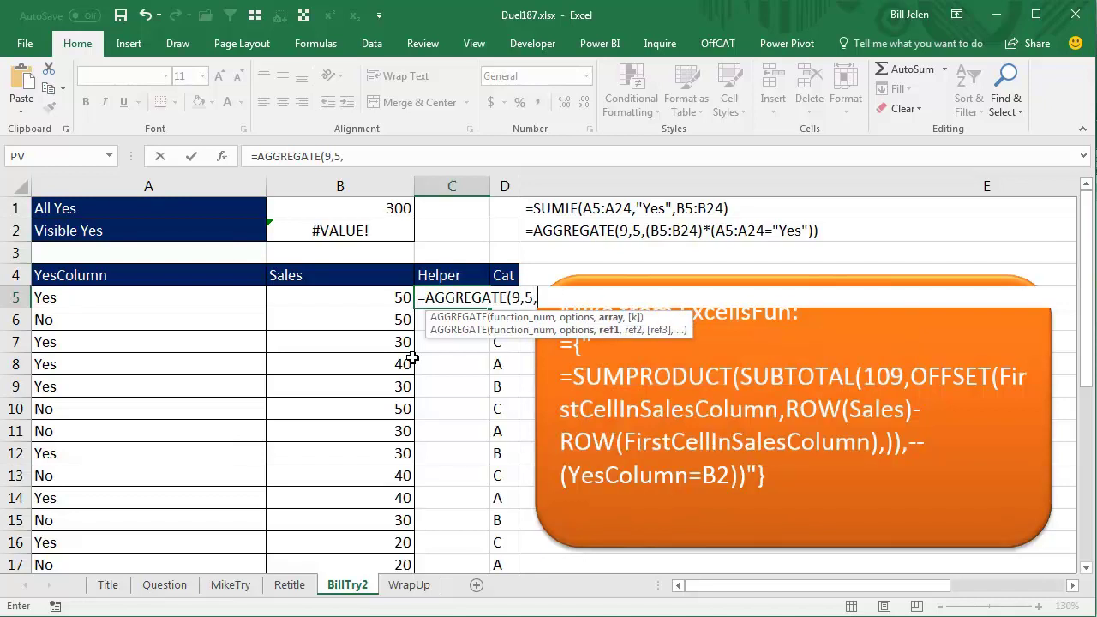
key("Left")
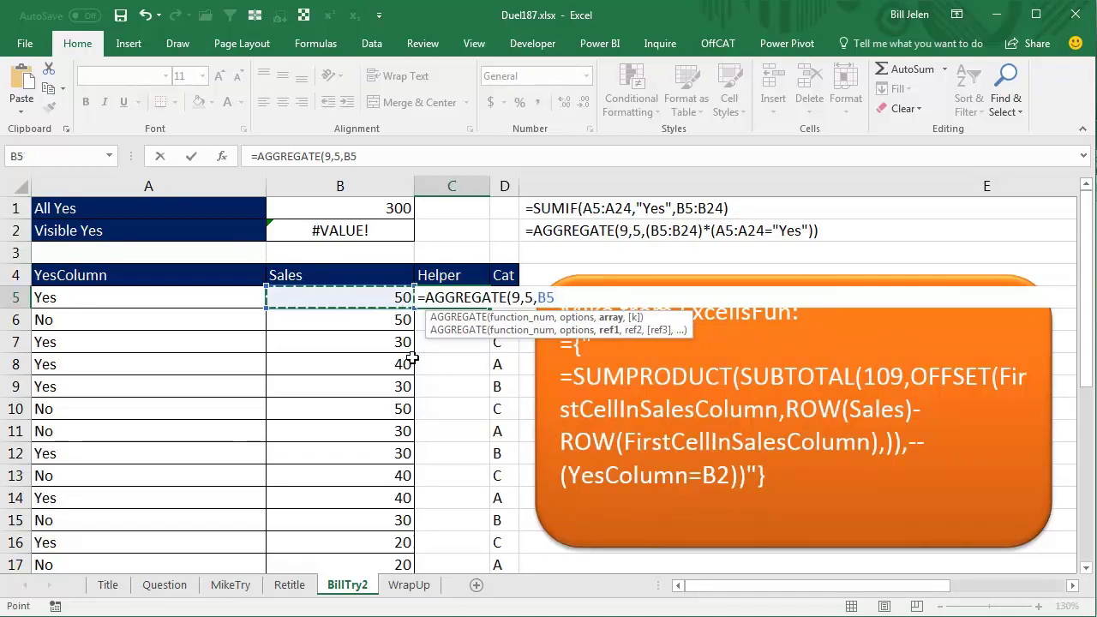
type(")")
key("ctrl+Return")
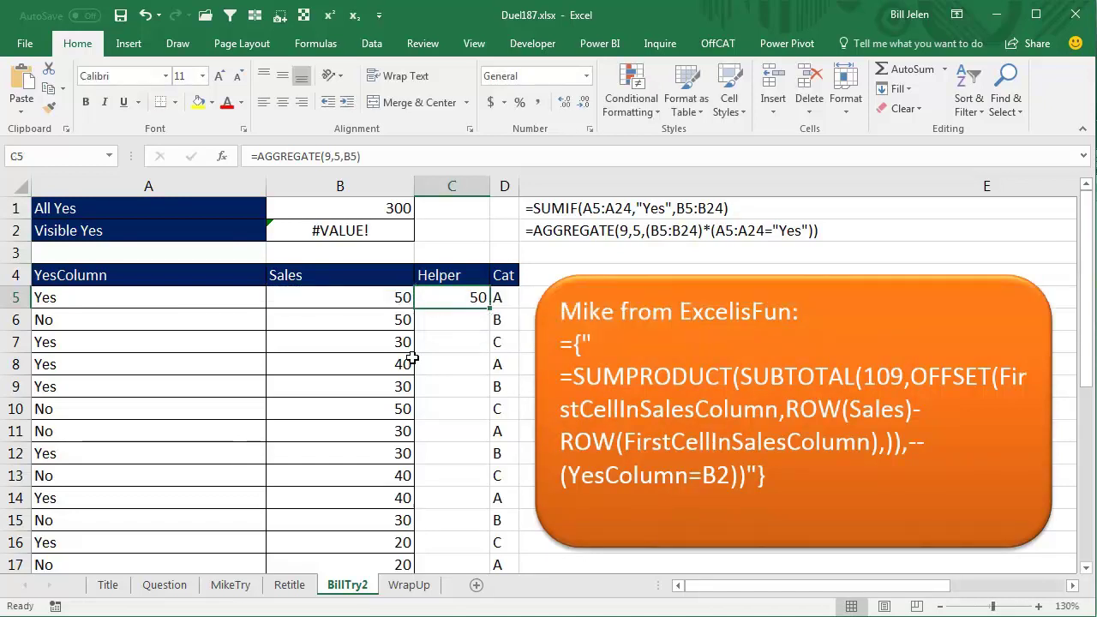
double_click(488, 312)
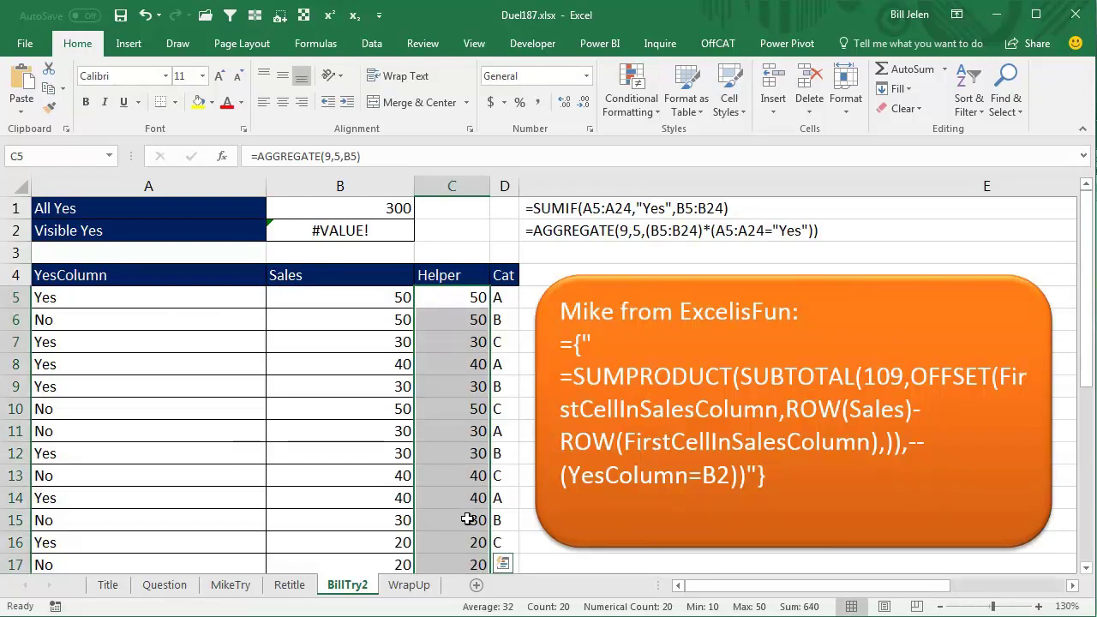
Filter the table to Cat B to test the Helper values, and clear the filter.
left_click(500, 319)
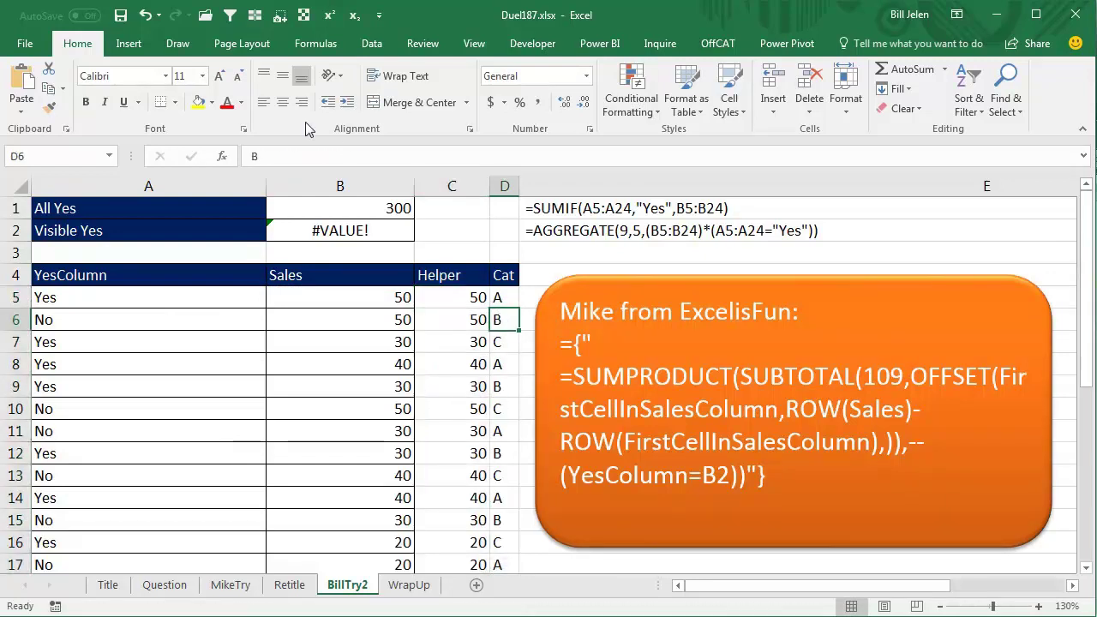
left_click(229, 19)
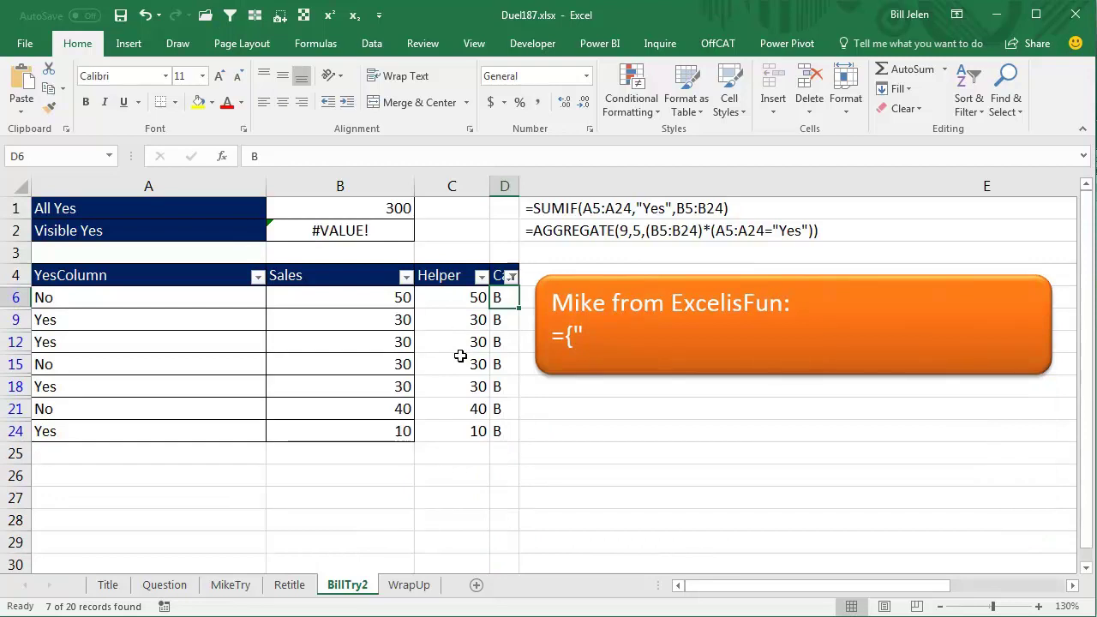
left_click(371, 44)
left_click(579, 72)
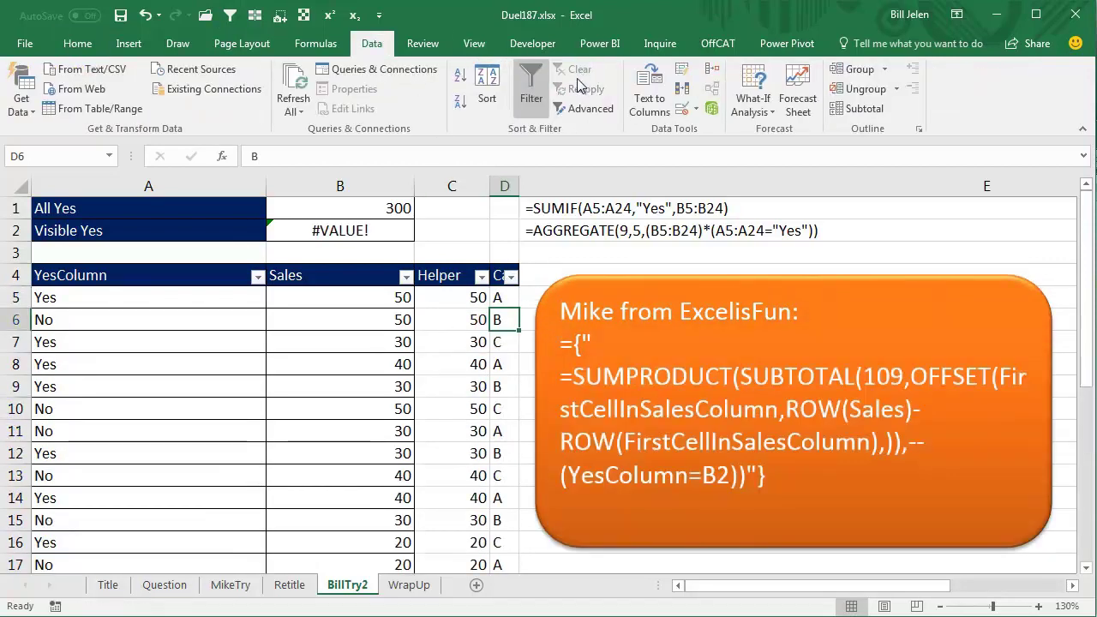
Replace the Visible Yes formula in B2 with a copy of the SUMIF above it, changing the sum range to C5:C24.
left_click(374, 231)
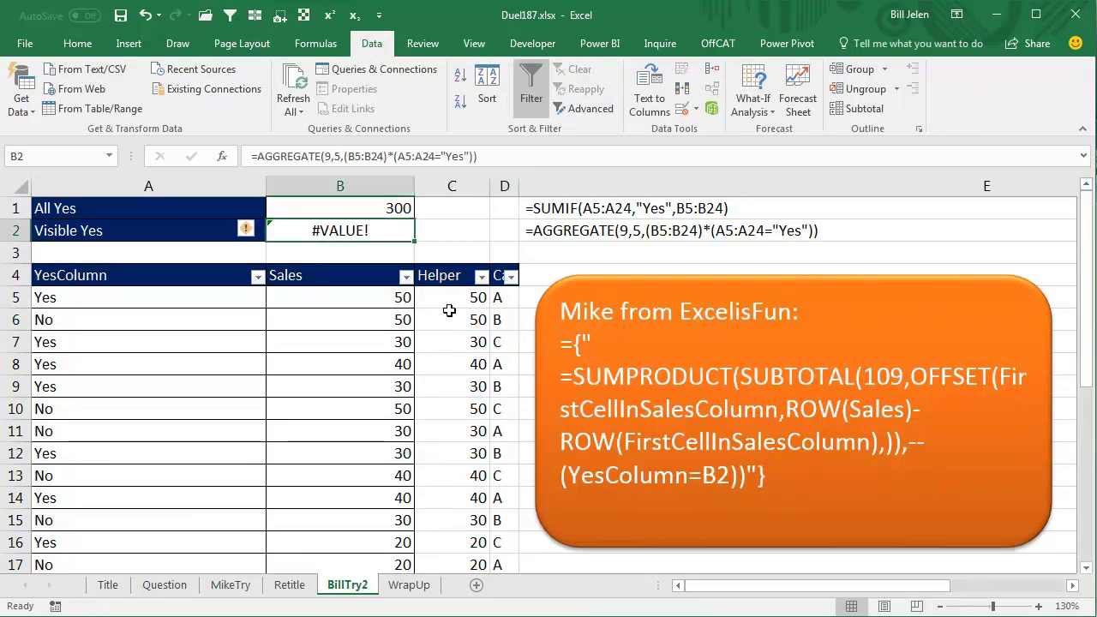
key("ctrl+apostrophe")
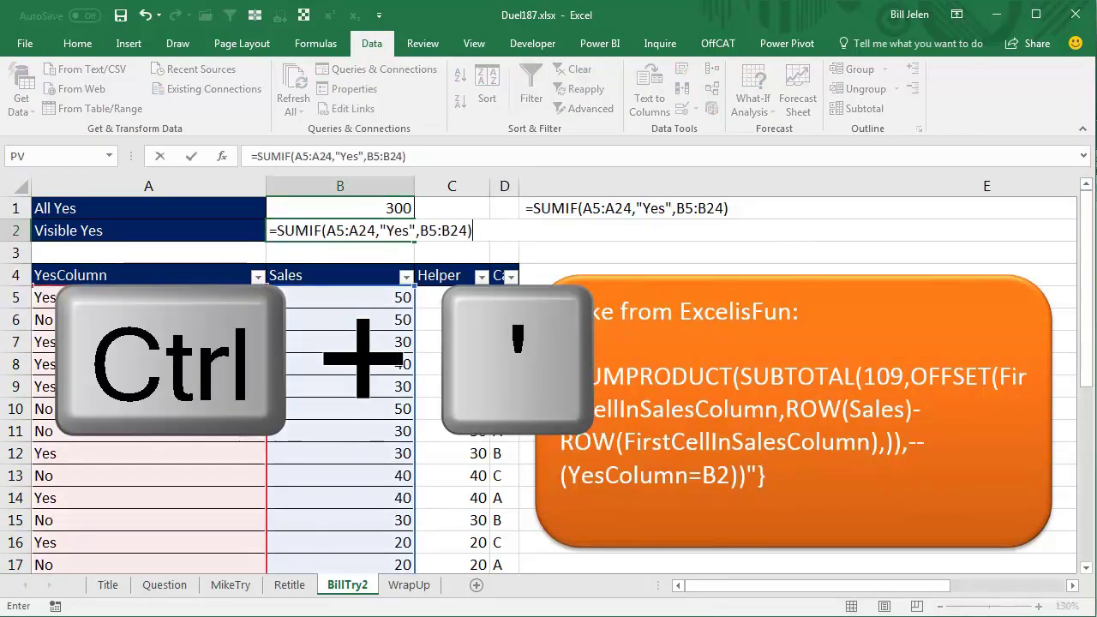
left_click(420, 231)
key("Delete")
type("C")
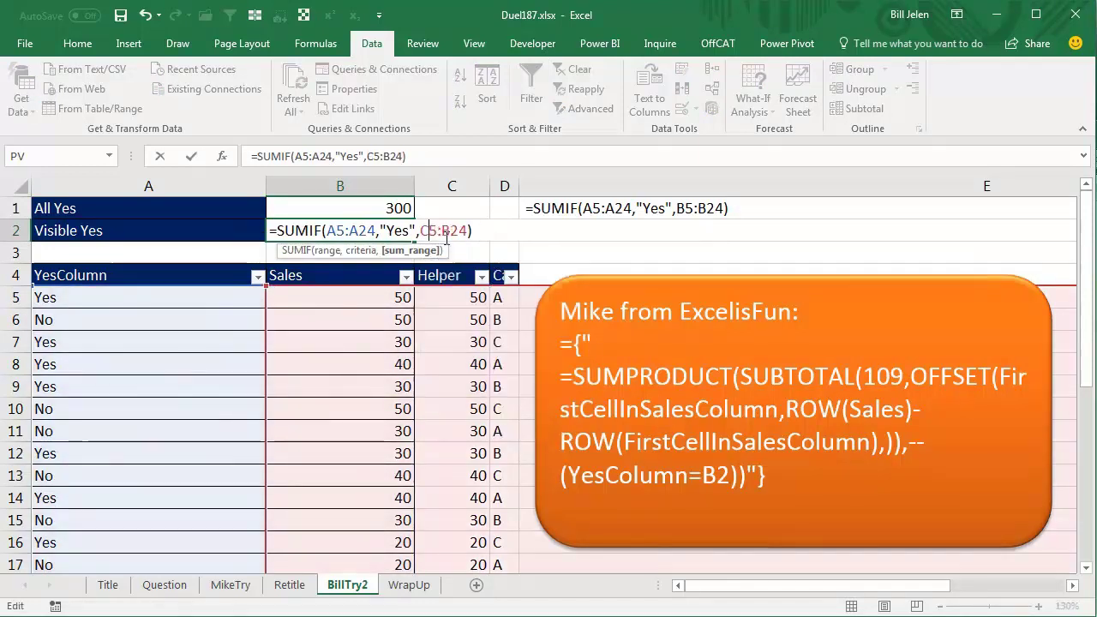
key("Right")
key("Right")
key("Delete")
type("C")
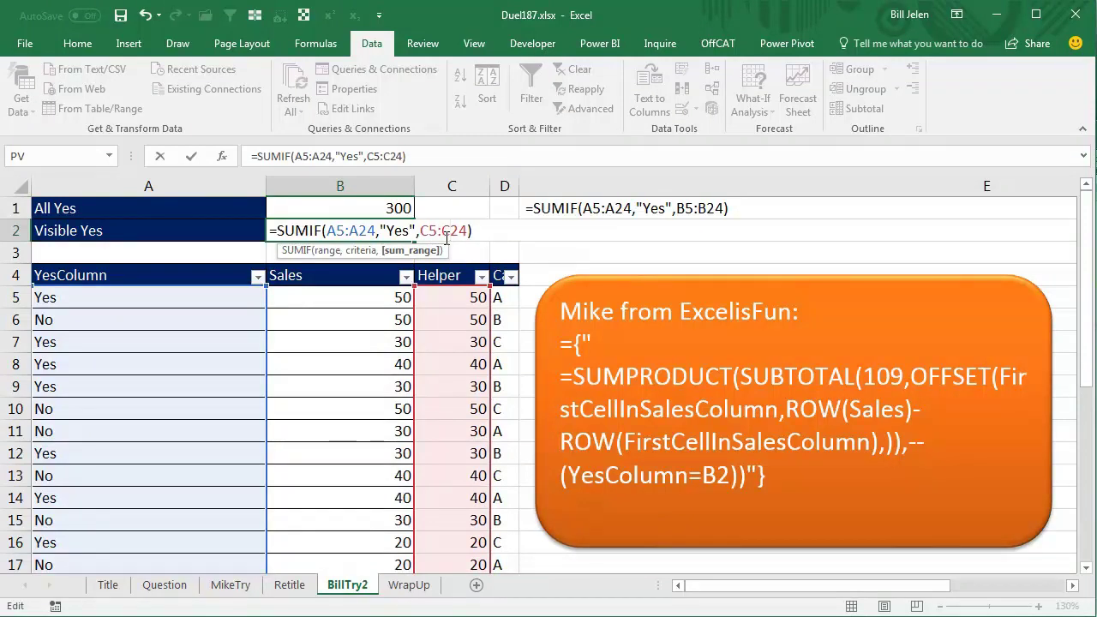
key("Return")
key("Up")
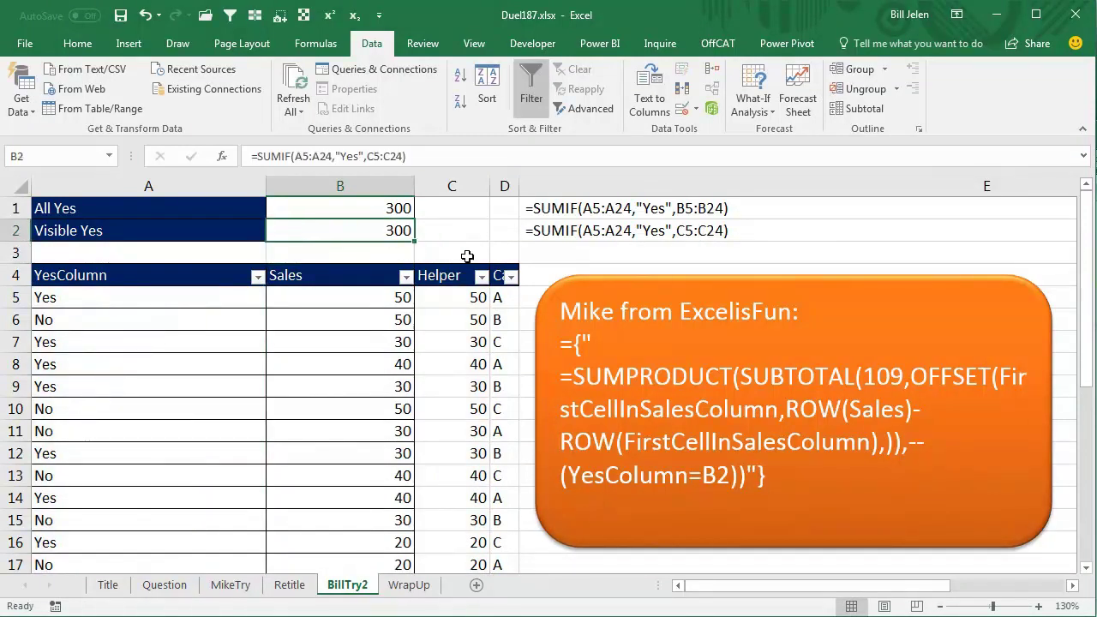
Filter the table to Cat B and select the visible Sales cells of the Yes rows to check their sum.
left_click(502, 319)
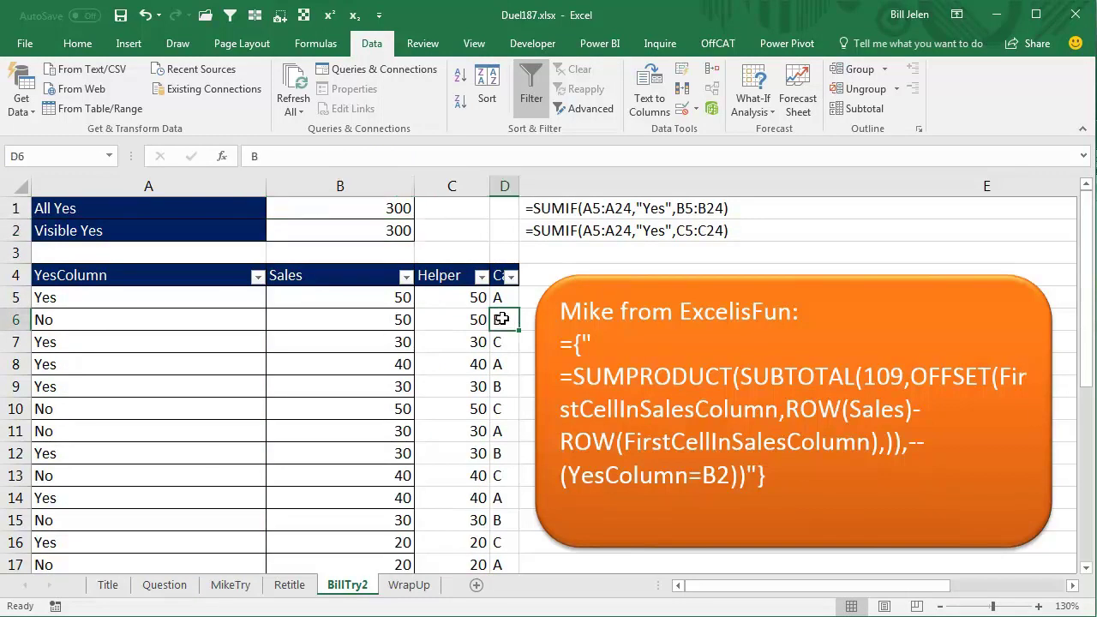
left_click(229, 16)
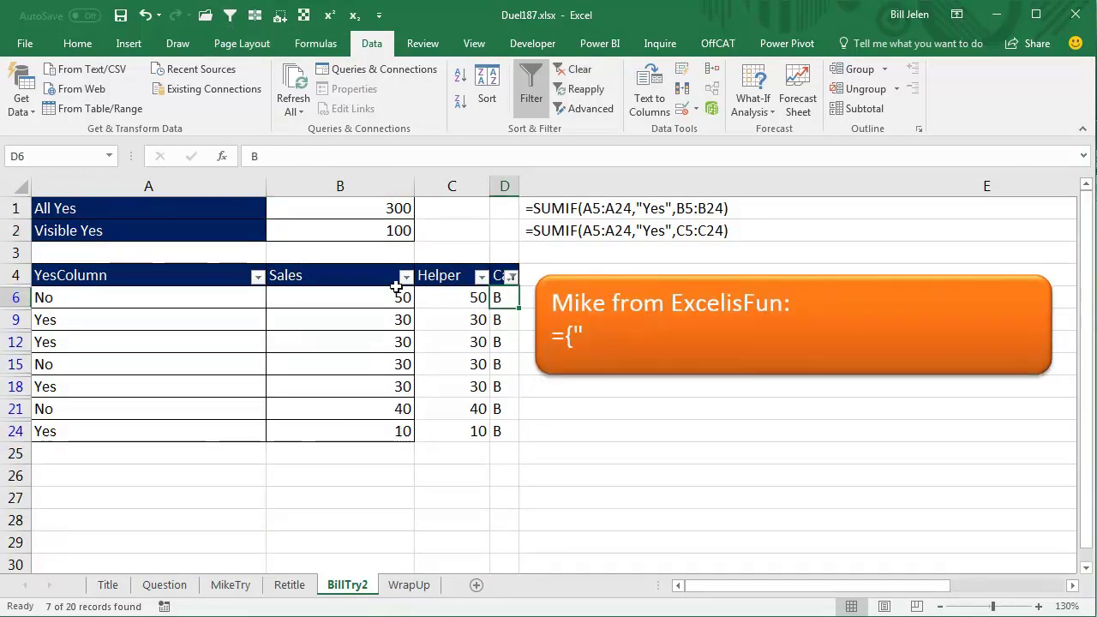
left_click(374, 318)
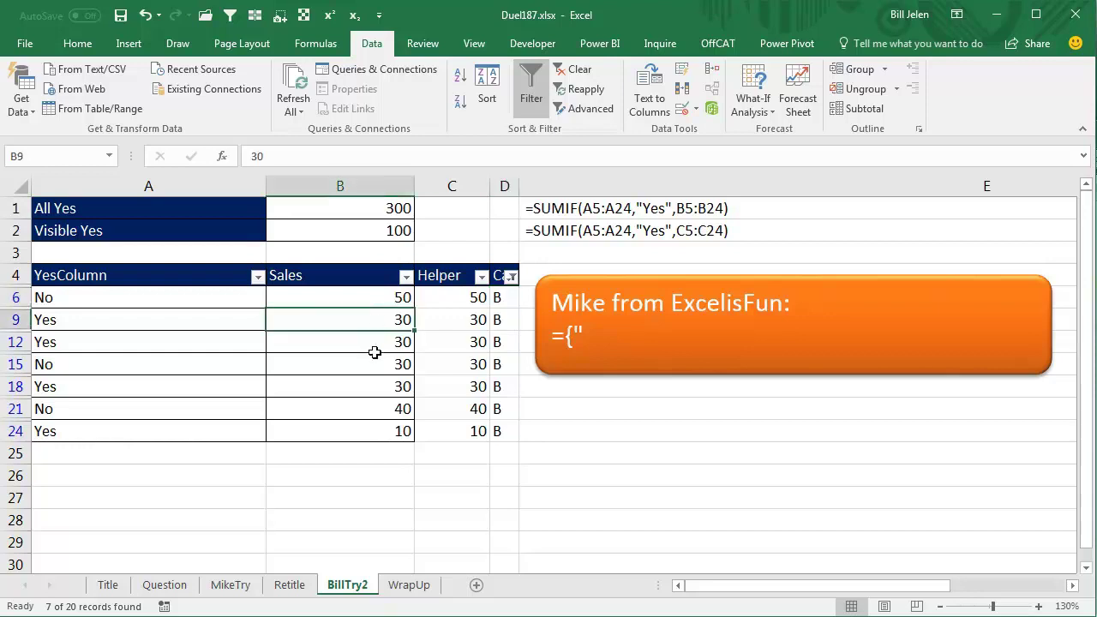
left_click(374, 342, "ctrl")
left_click(376, 387, "ctrl")
left_click(377, 431, "ctrl")
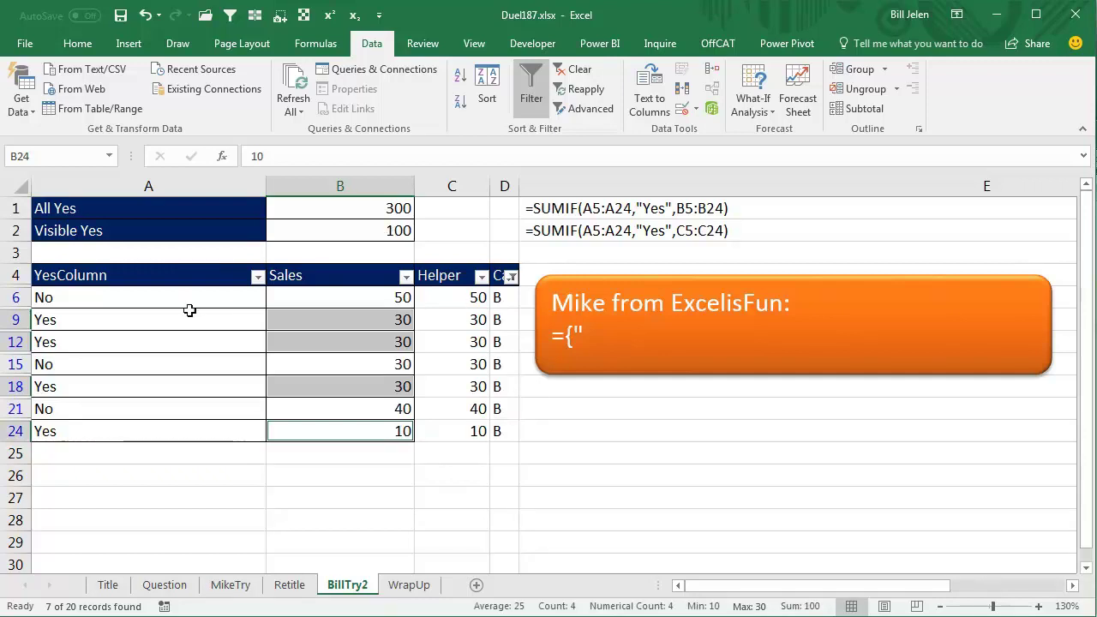
Test a hidden row's Helper value with the formula =C7 in B26, and clear that cell.
left_click(304, 472)
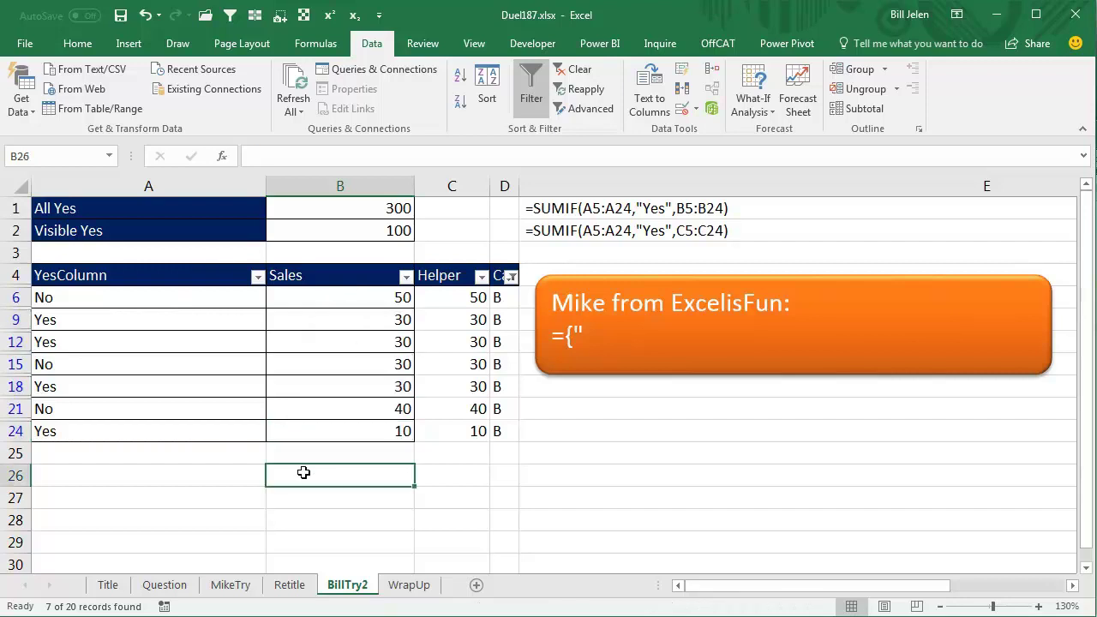
type("=C7")
key("ctrl+Return")
key("Delete")
Go to the WrapUp sheet to view the summary of the solutions.
key("ctrl+Page_Down")
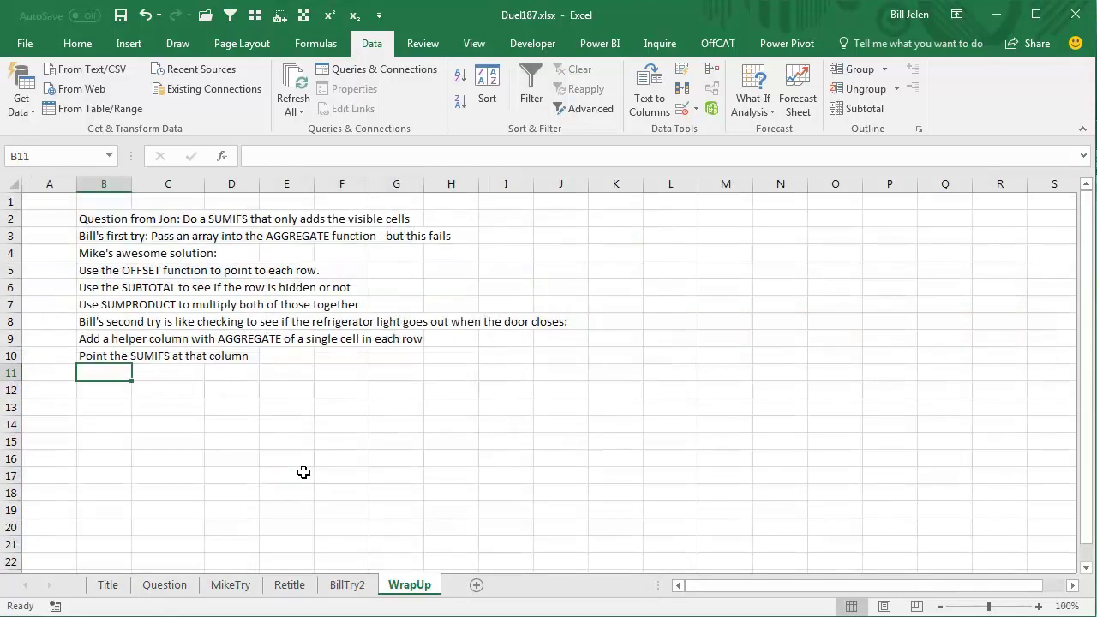